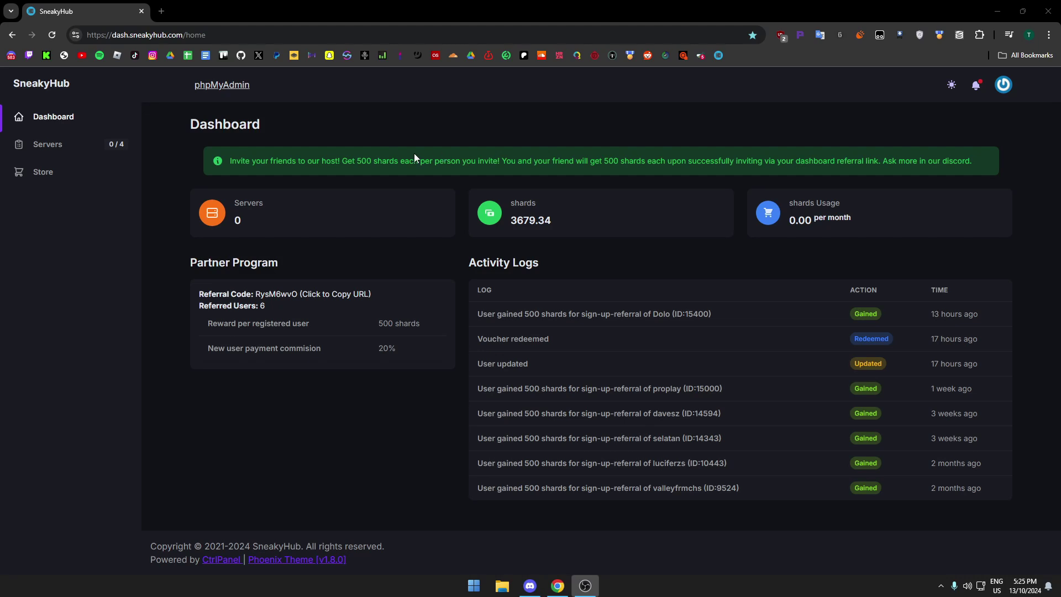
Launch Brave, open the account sign-up form, then close that browser window.
left_click_drag(113, 36, 170, 39)
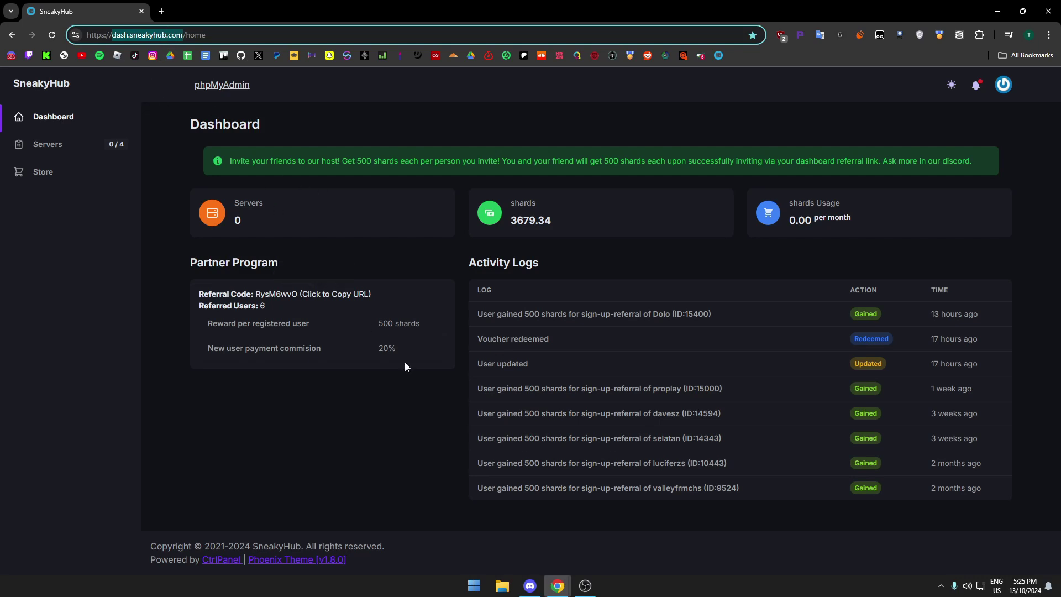
key("super")
type("brave")
key("Return")
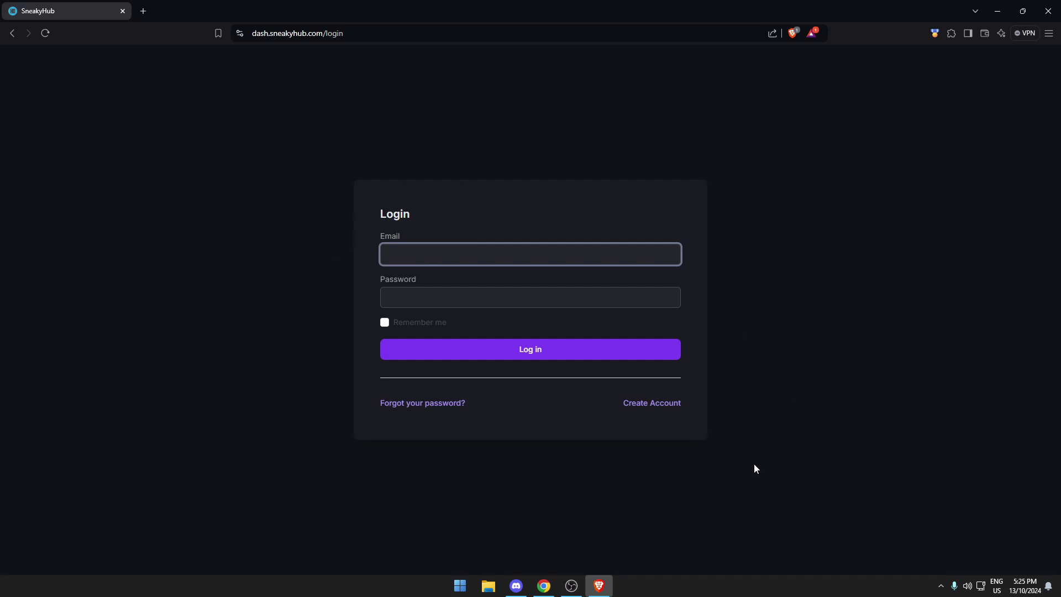
left_click(670, 404)
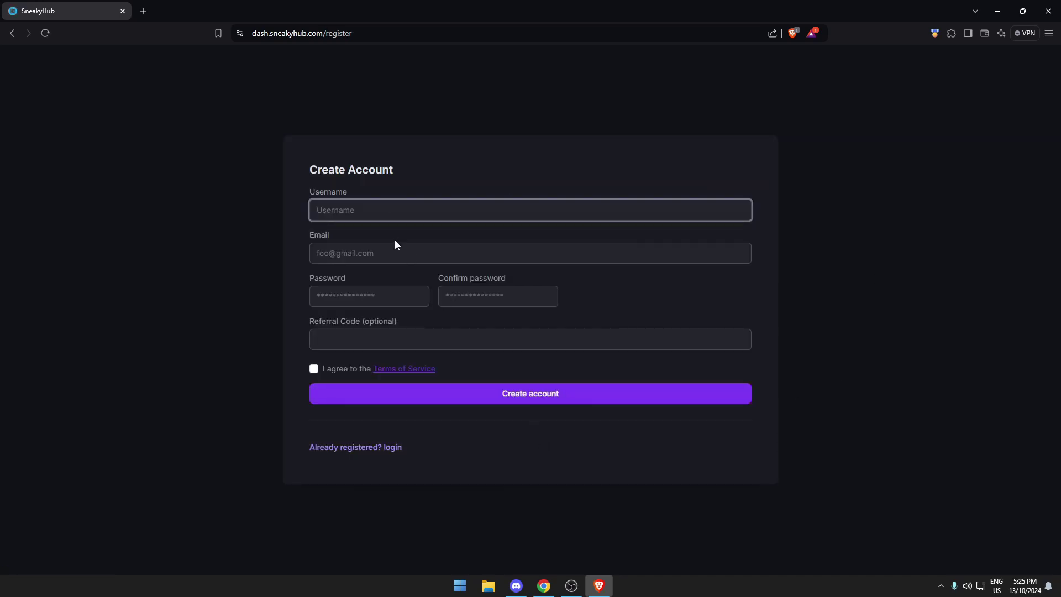
key("alt+F4")
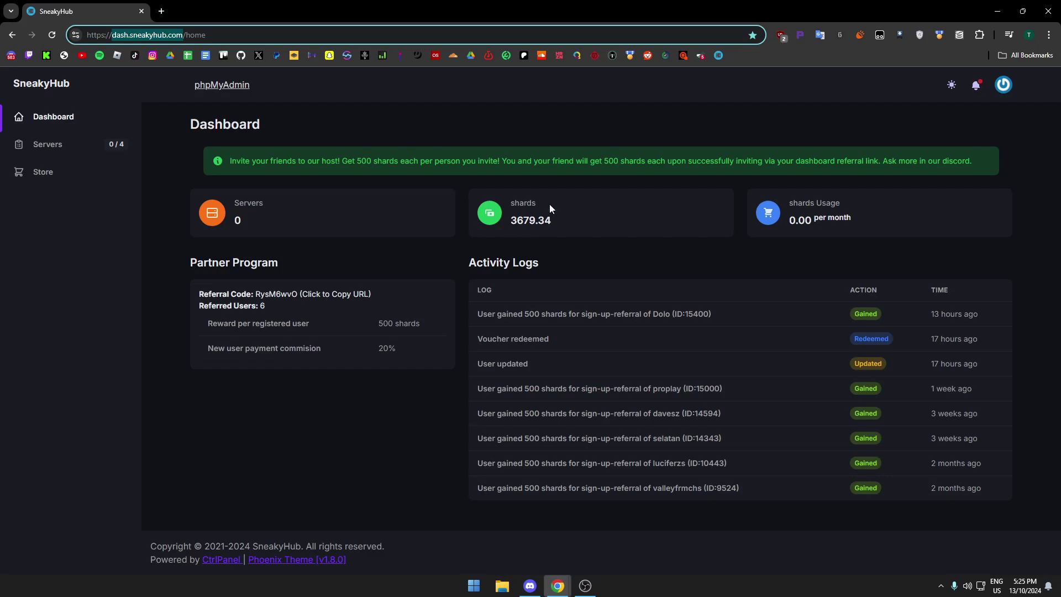
View the SneakyHub account profile page, then return to the dashboard.
left_click(1004, 85)
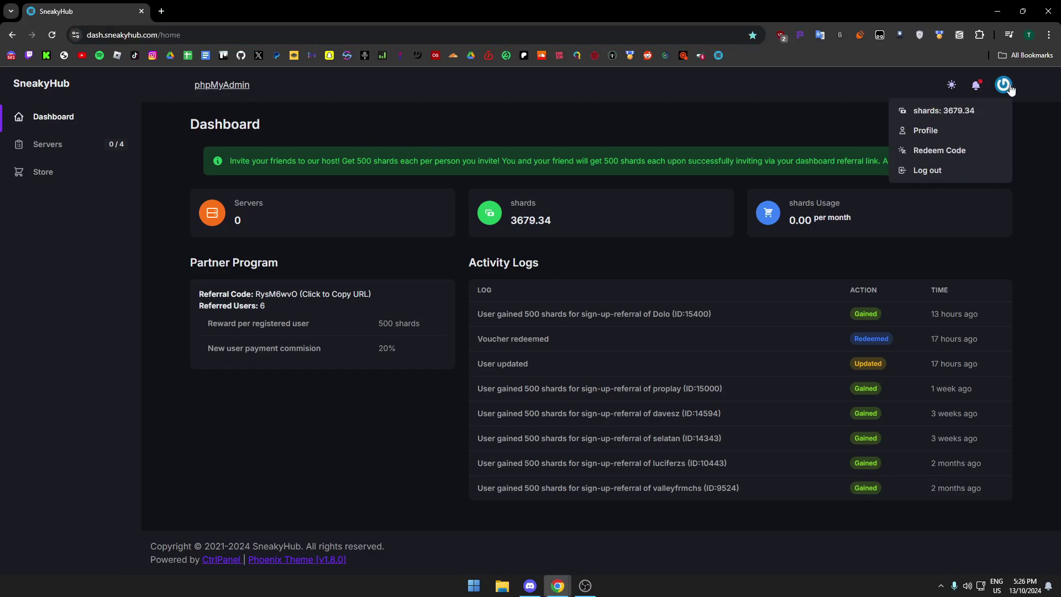
left_click(960, 132)
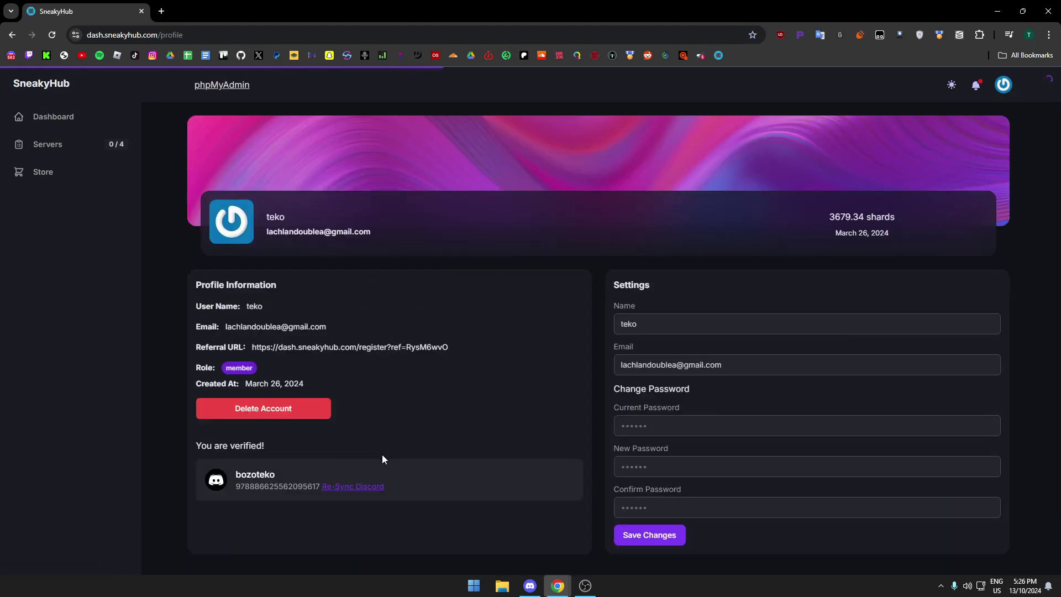
key("alt+Left")
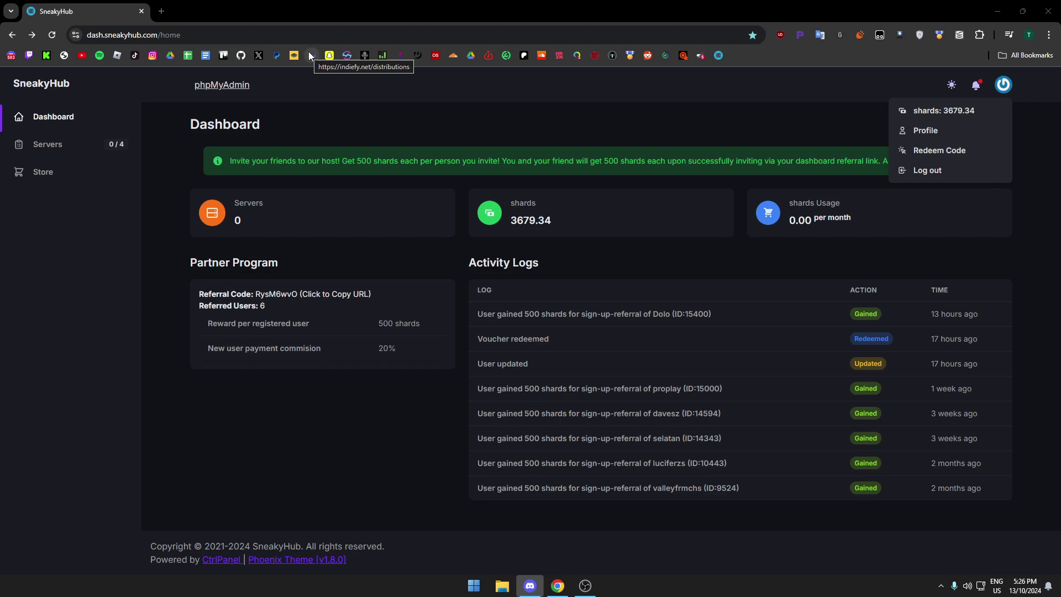
In the SneakyHub Discord server, go through #general and #code-drops to #earn-shards.
left_click(530, 586)
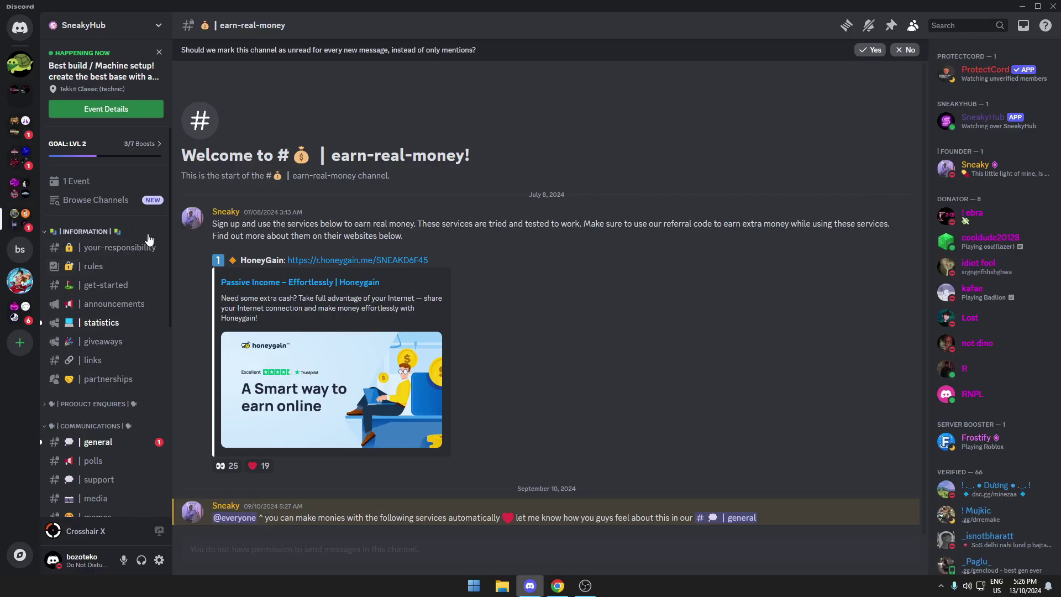
scroll(112, 330, "down", 2)
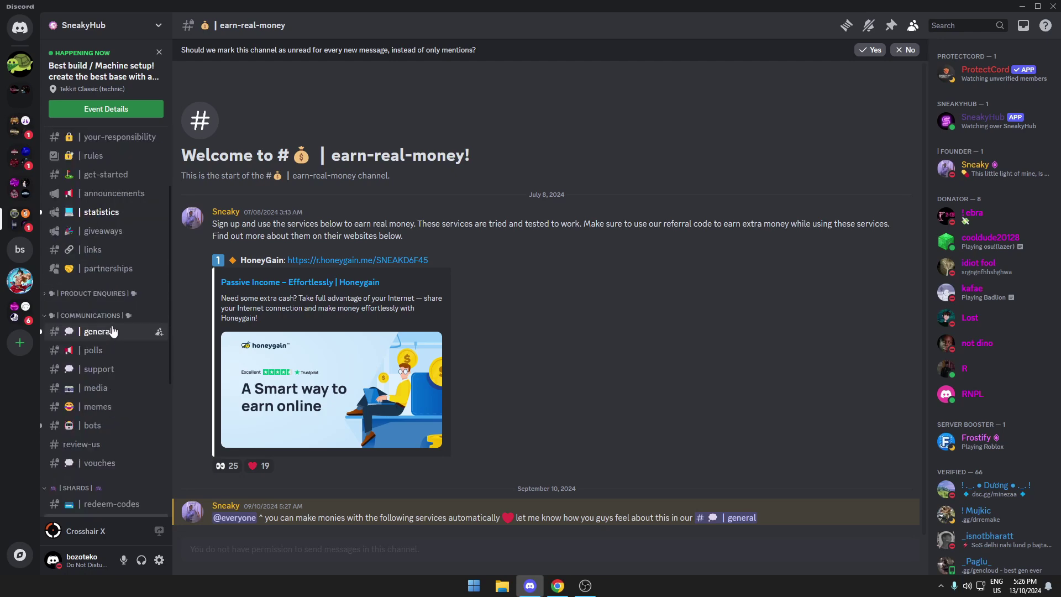
left_click(112, 331)
scroll(116, 339, "down", 3)
left_click(114, 362)
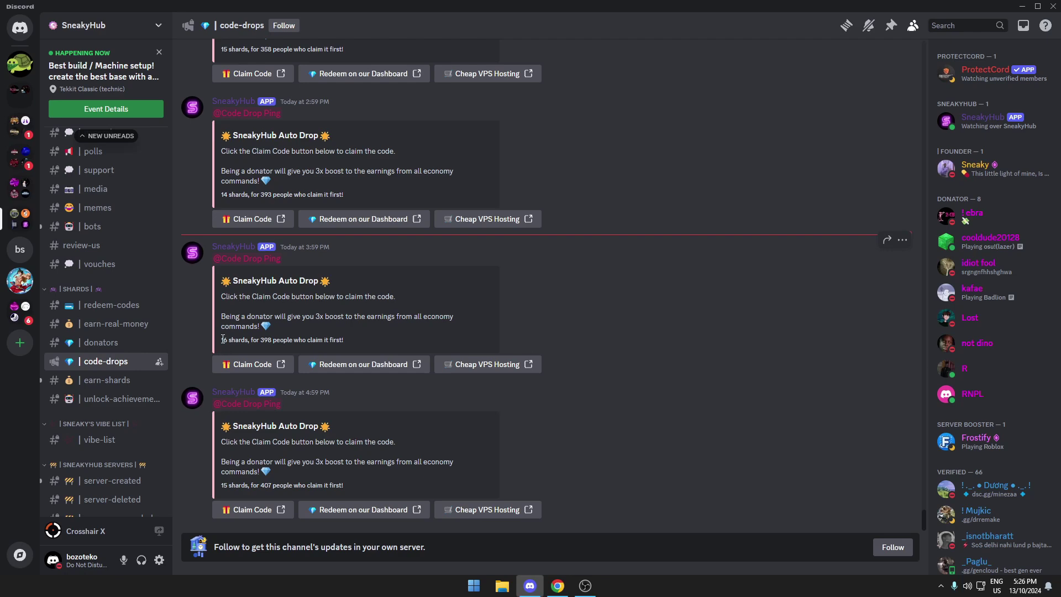
left_click(156, 381)
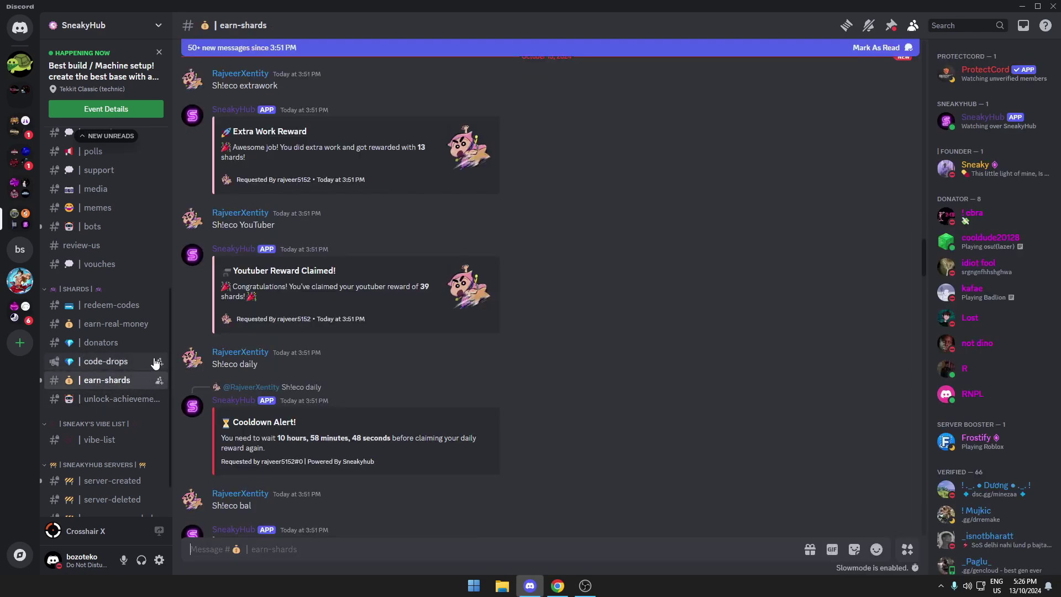
Send the sh!ECO command and review the bot's command list.
type("sh!ECO")
key("Return")
left_click_drag(464, 454, 392, 454)
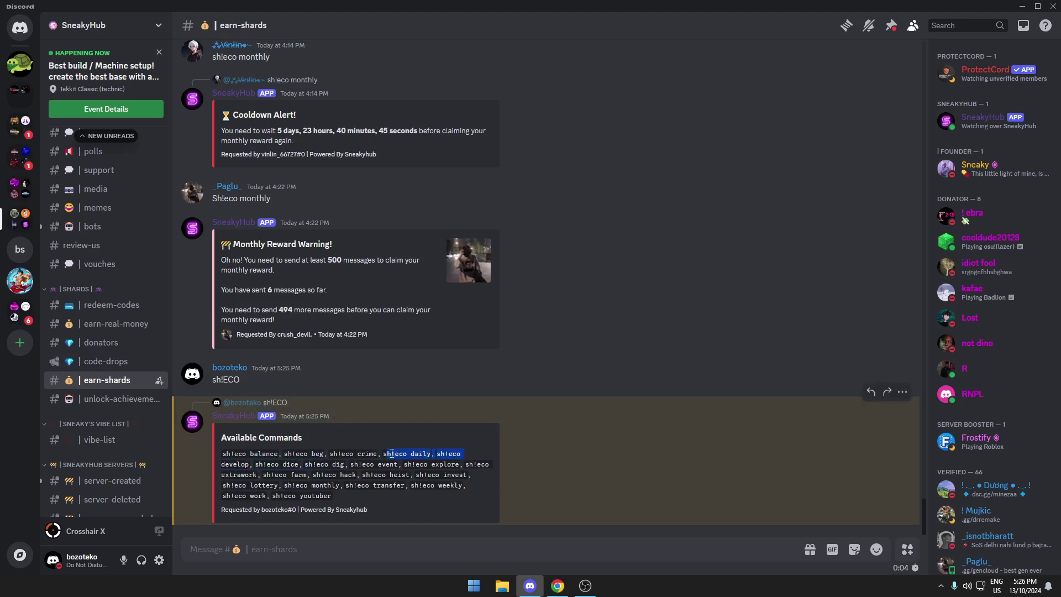
left_click(398, 457)
scroll(135, 273, "up", 3)
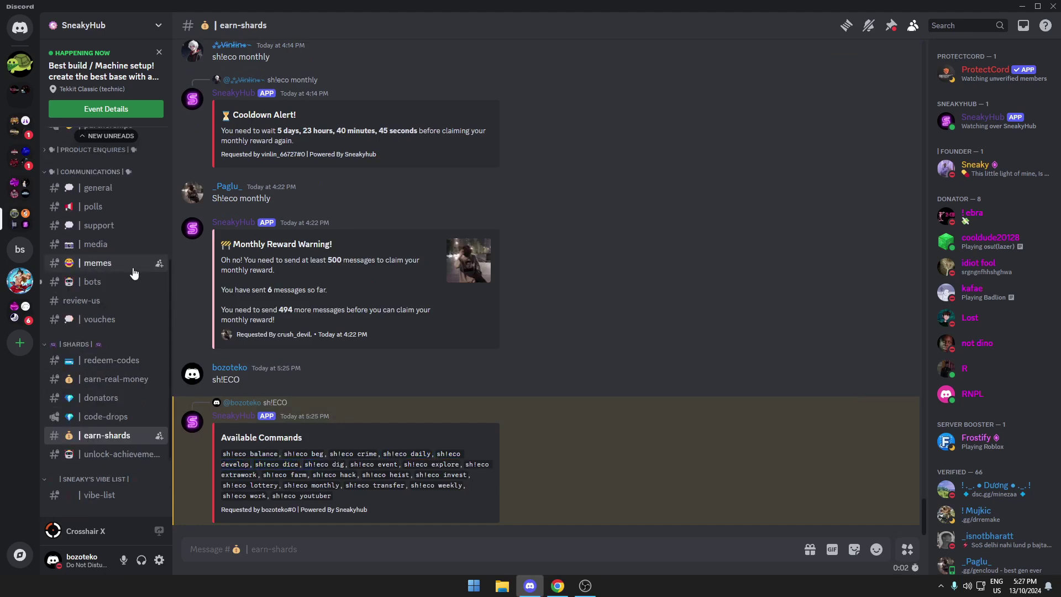
scroll(135, 272, "down", 5)
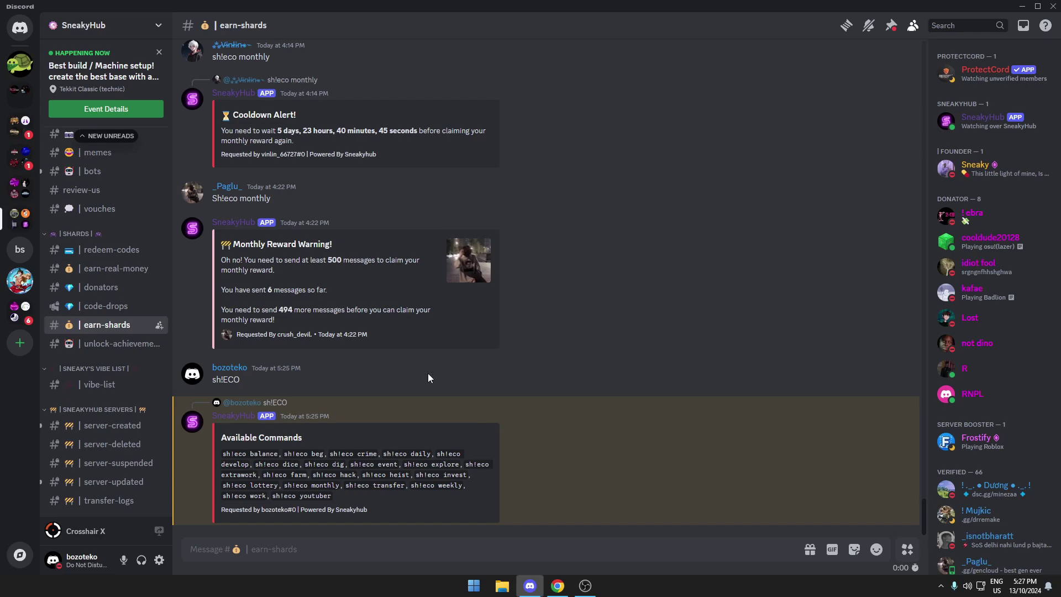
Highlight the Monthly Reward Warning and Sh!eco monthly message text.
left_click_drag(232, 261, 369, 259)
triple_click(242, 198)
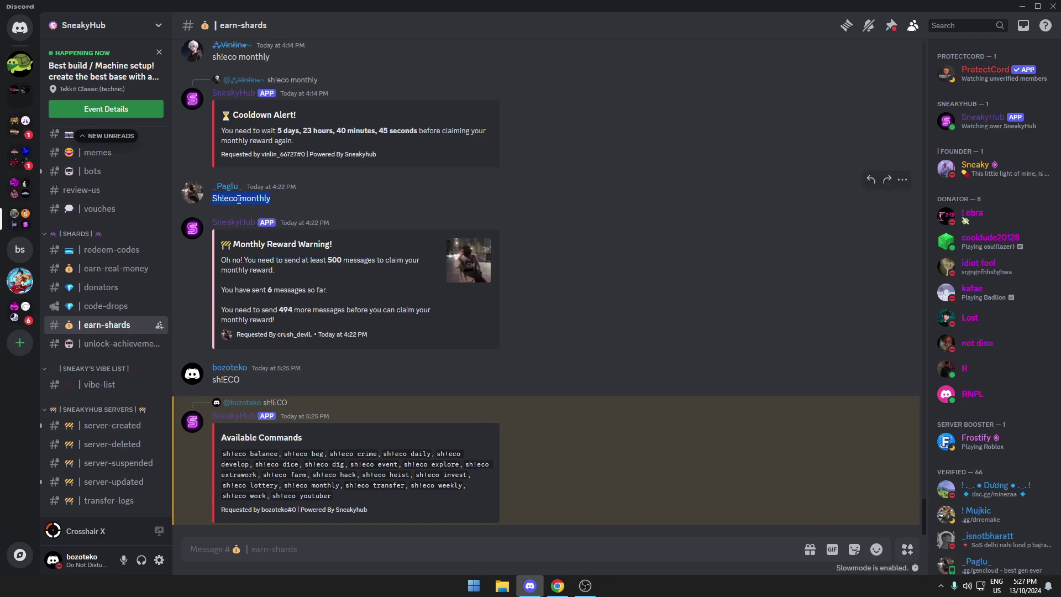
scroll(360, 398, "up", 6)
scroll(498, 442, "down", 3)
Start a new server named Teko with FiveM software on the EU1 - FIVEM - PREMIUM node.
left_click(616, 530)
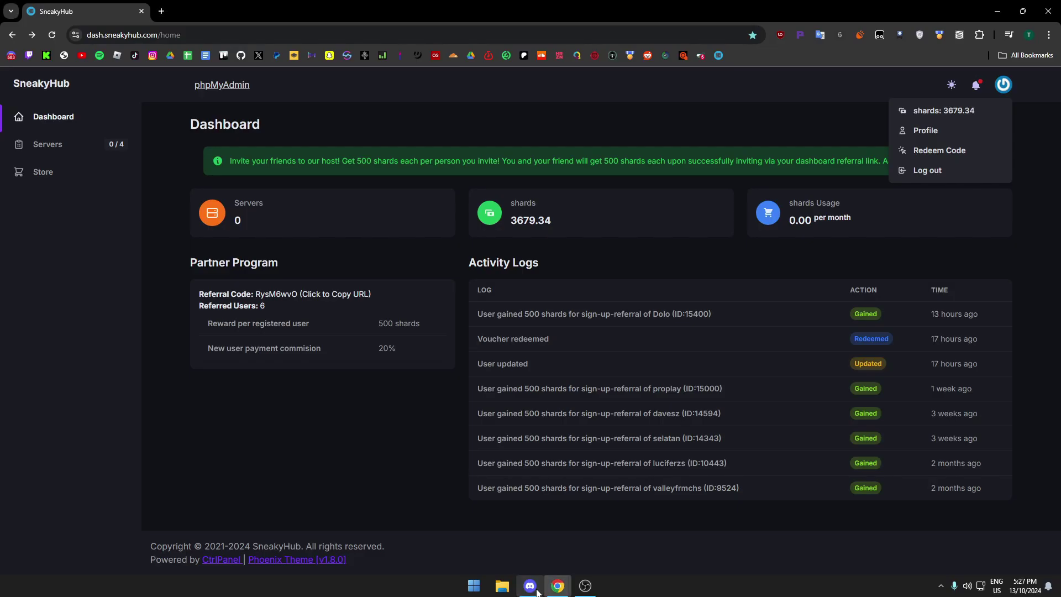
double_click(531, 220)
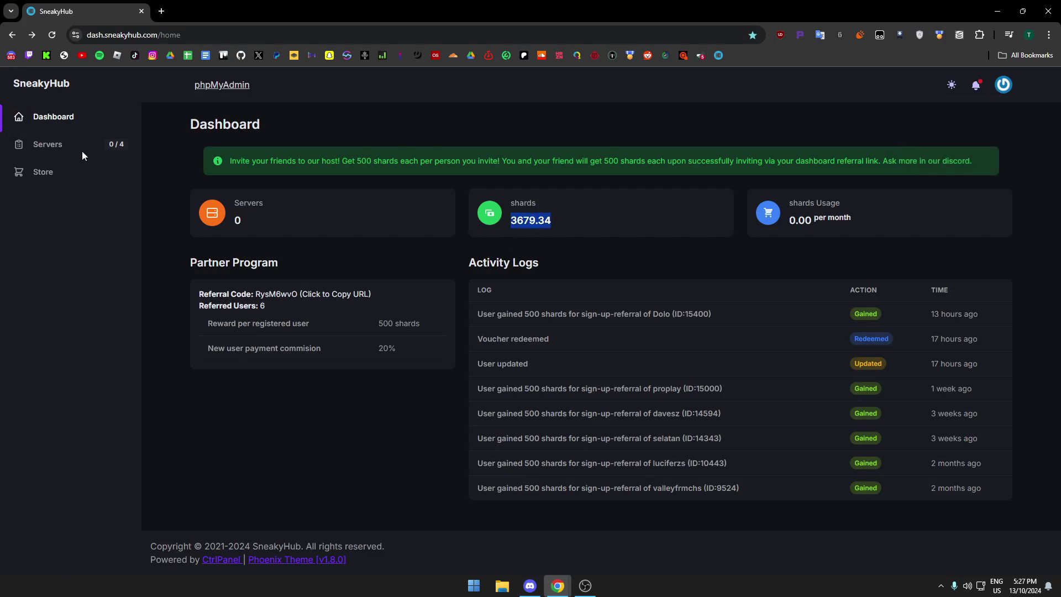
left_click(67, 146)
left_click(959, 125)
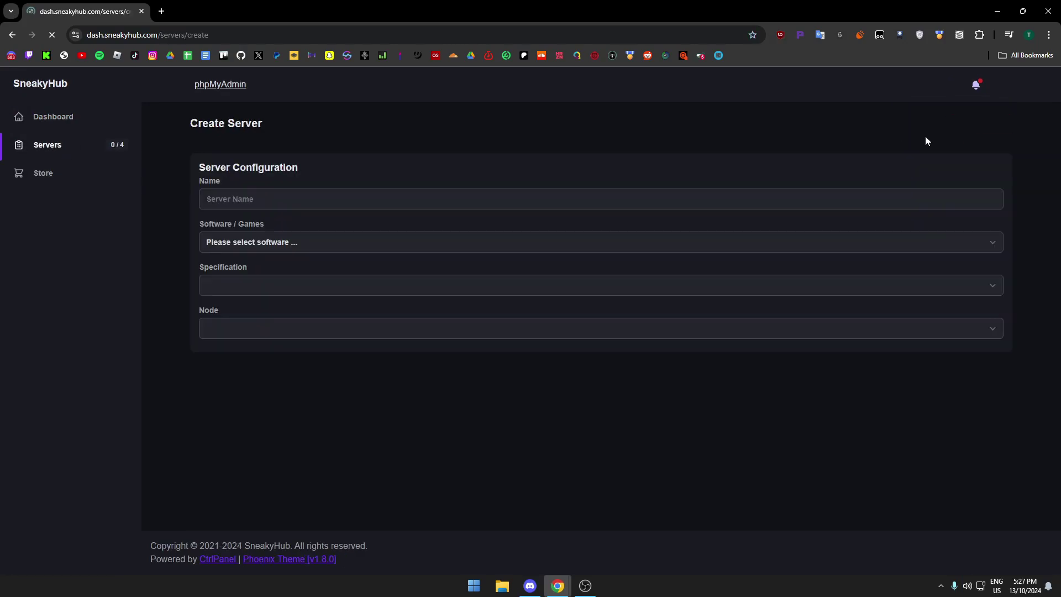
left_click(275, 199)
left_click(280, 225)
left_click(266, 247)
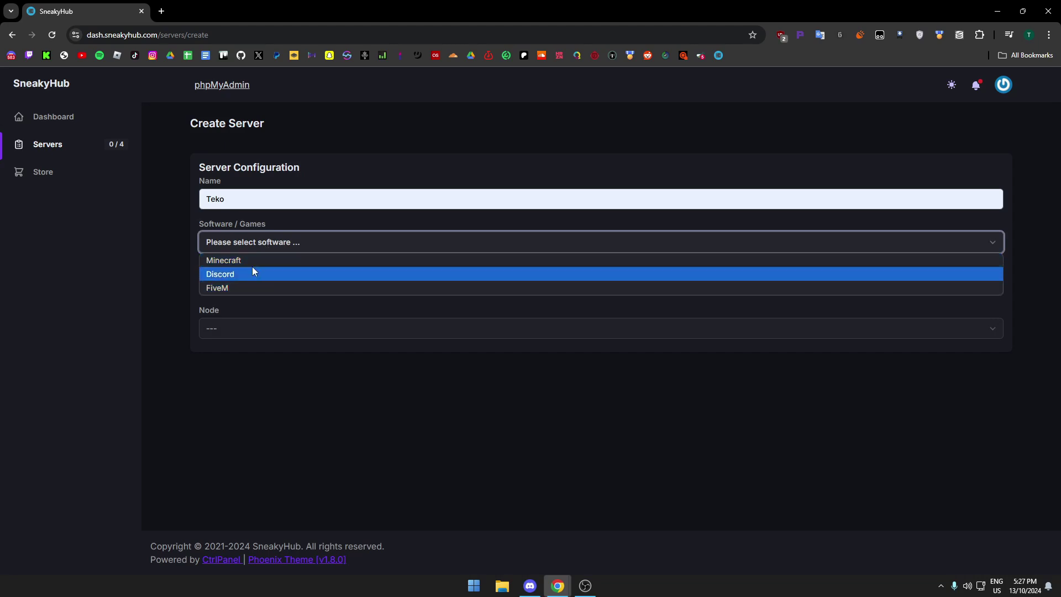
left_click(217, 288)
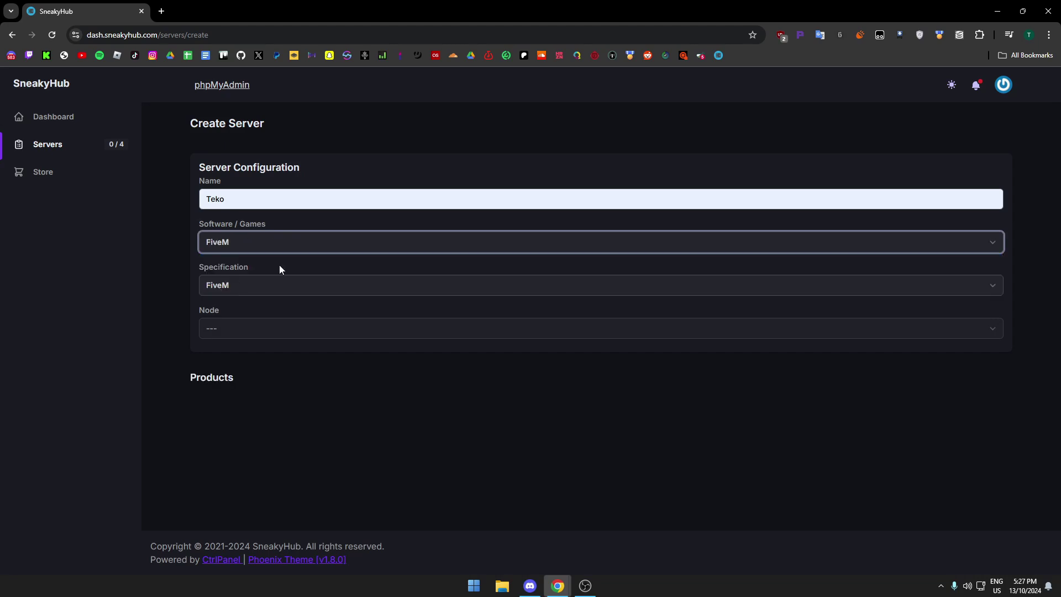
left_click(276, 327)
Compare the Novice, Boss and MobBoss plan prices and required shards.
scroll(323, 332, "down", 4)
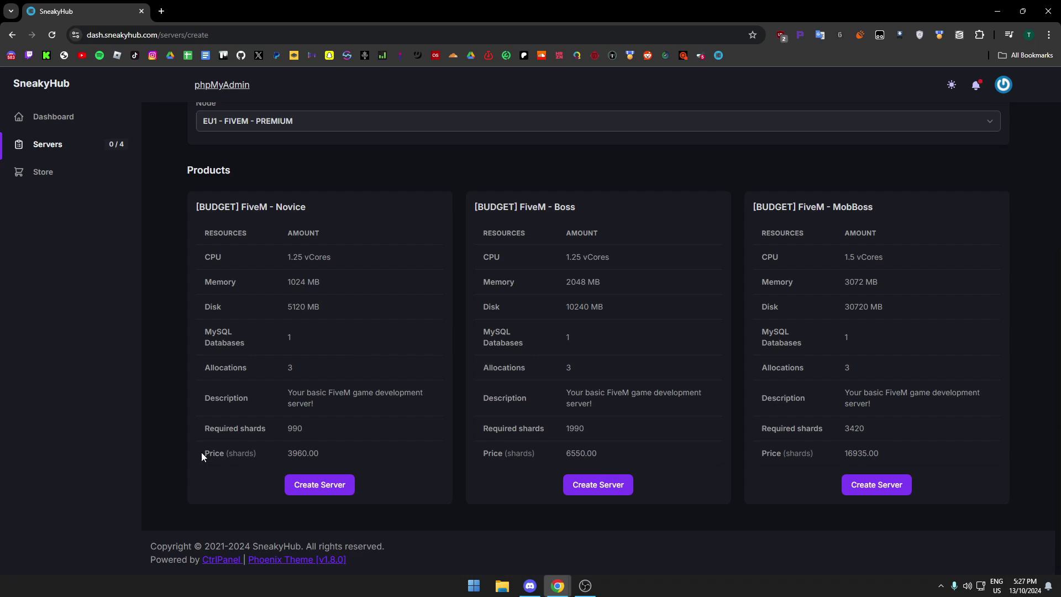
double_click(301, 455)
double_click(569, 453)
double_click(842, 454)
left_click(859, 455)
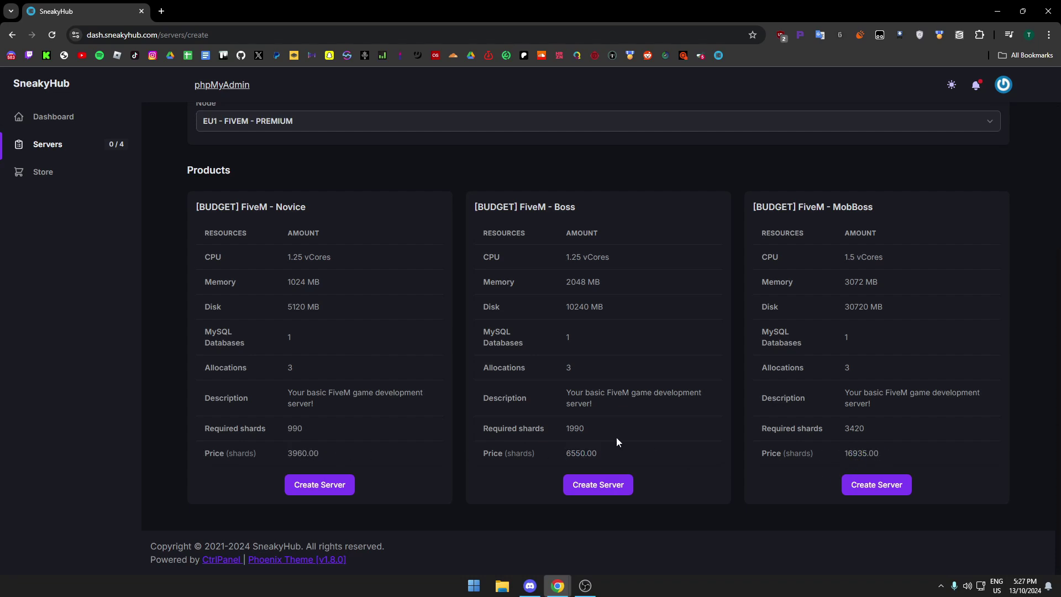
double_click(292, 428)
scroll(347, 424, "up", 2)
scroll(347, 424, "down", 1)
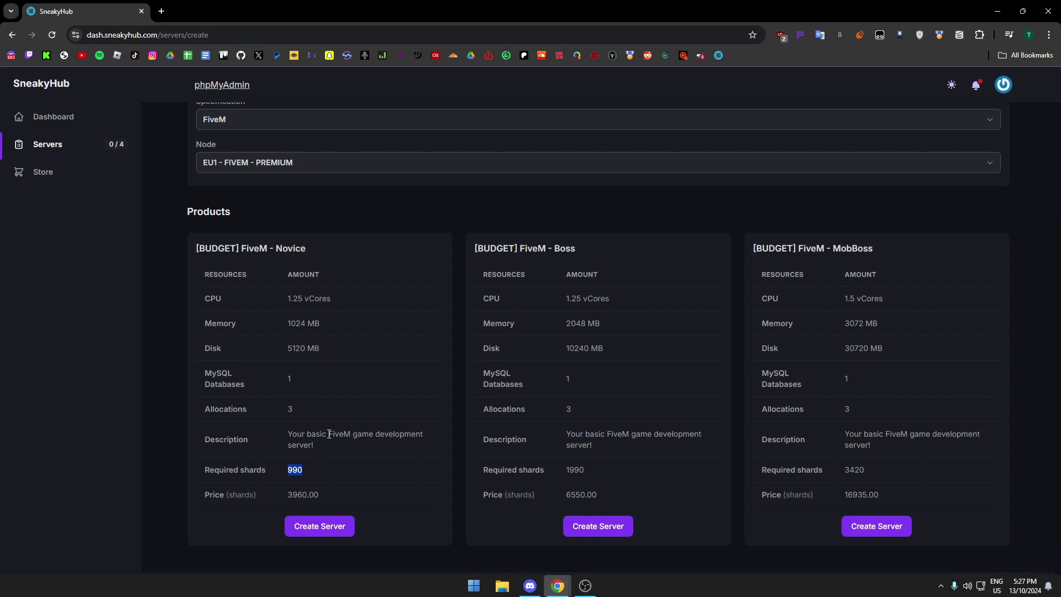
double_click(298, 494)
double_click(860, 494)
Create the server on the Novice plan.
triple_click(305, 322)
left_click(277, 351)
left_click(318, 526)
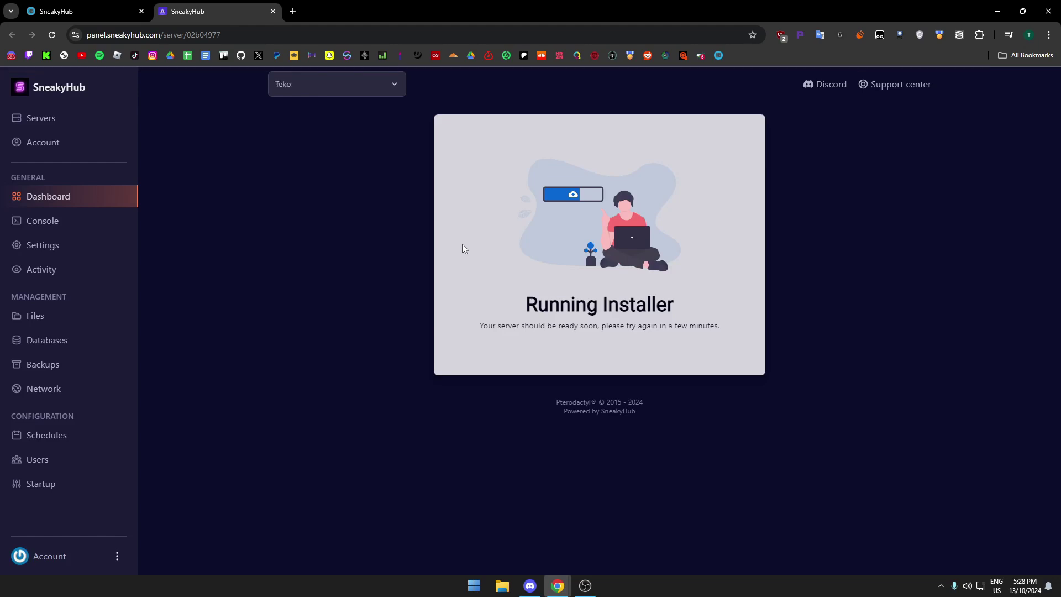
In Teko's Startup settings, follow the keymaster.fivem.net link under FIVEM LICENSE.
left_click_drag(502, 313, 729, 345)
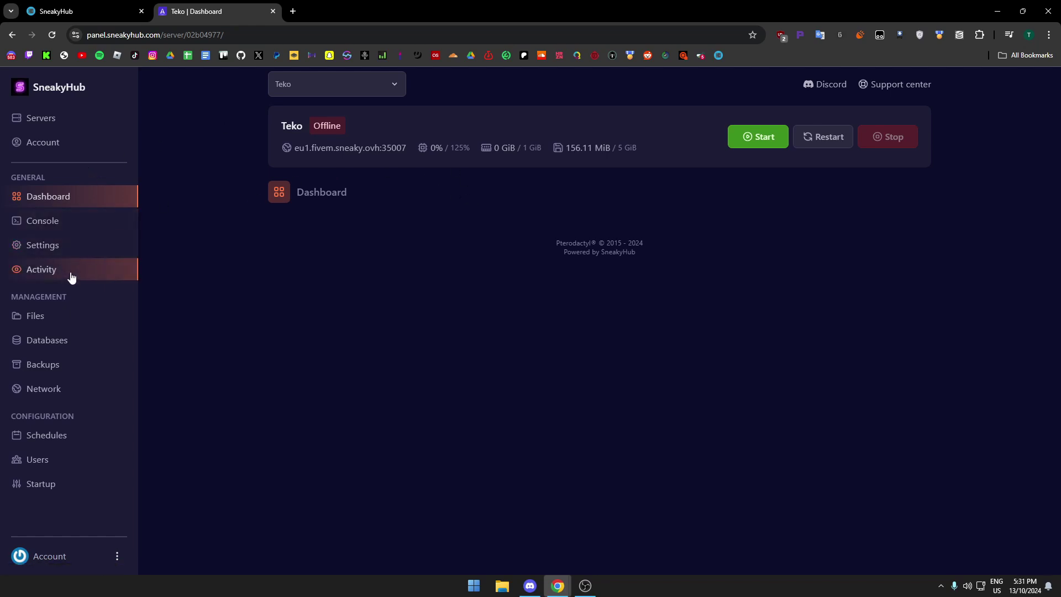
left_click(76, 486)
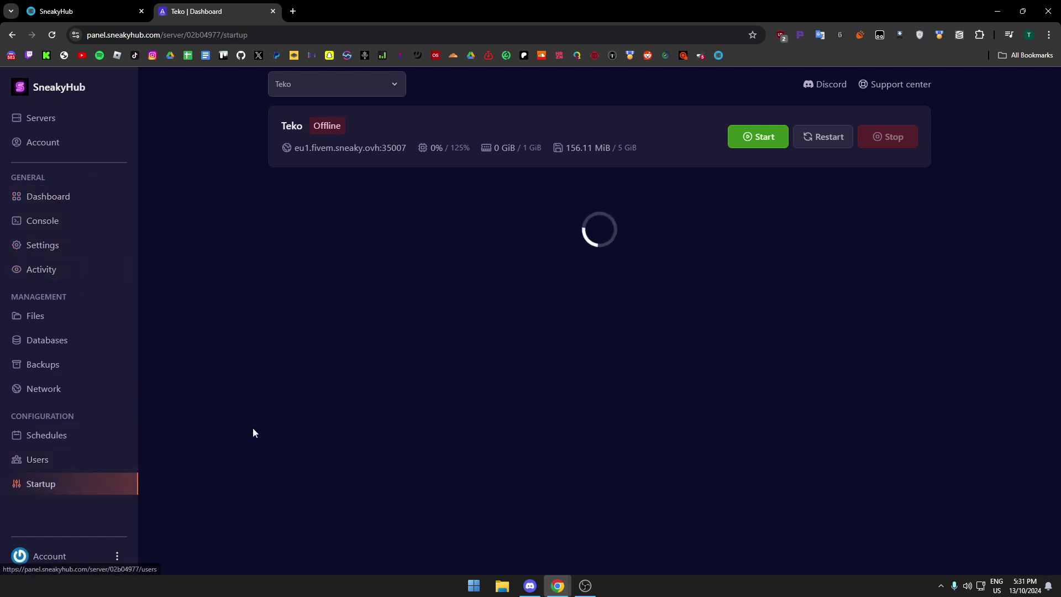
scroll(259, 424, "down", 3)
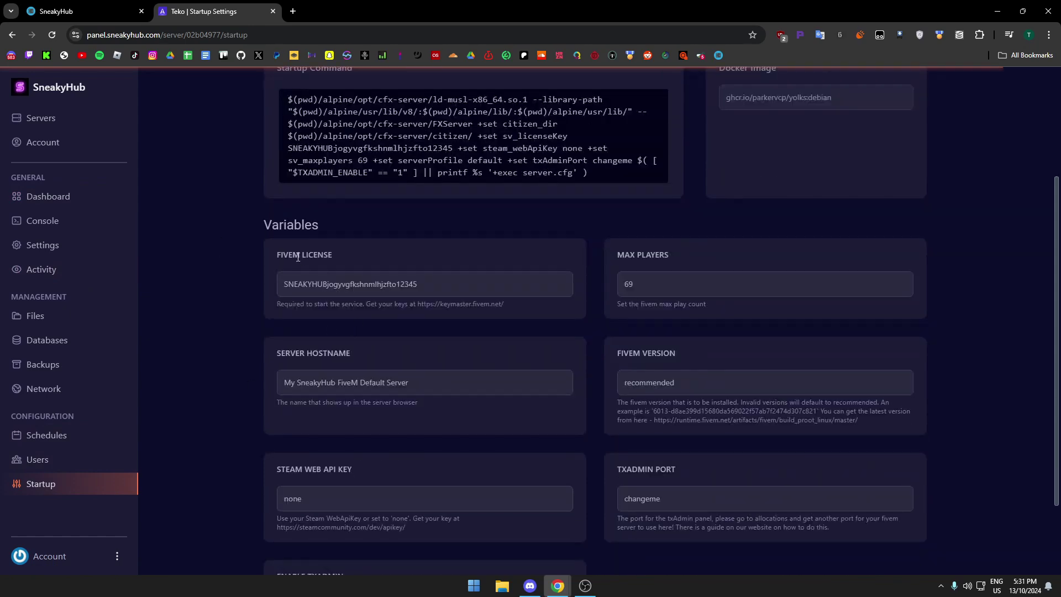
left_click_drag(274, 255, 362, 256)
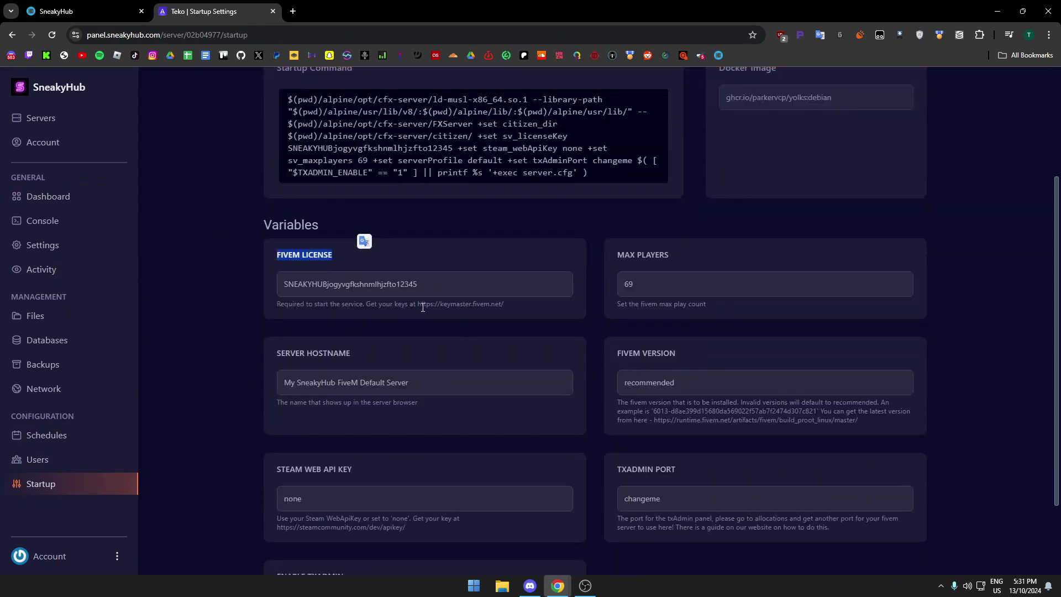
left_click_drag(423, 308, 491, 312)
left_click(460, 304)
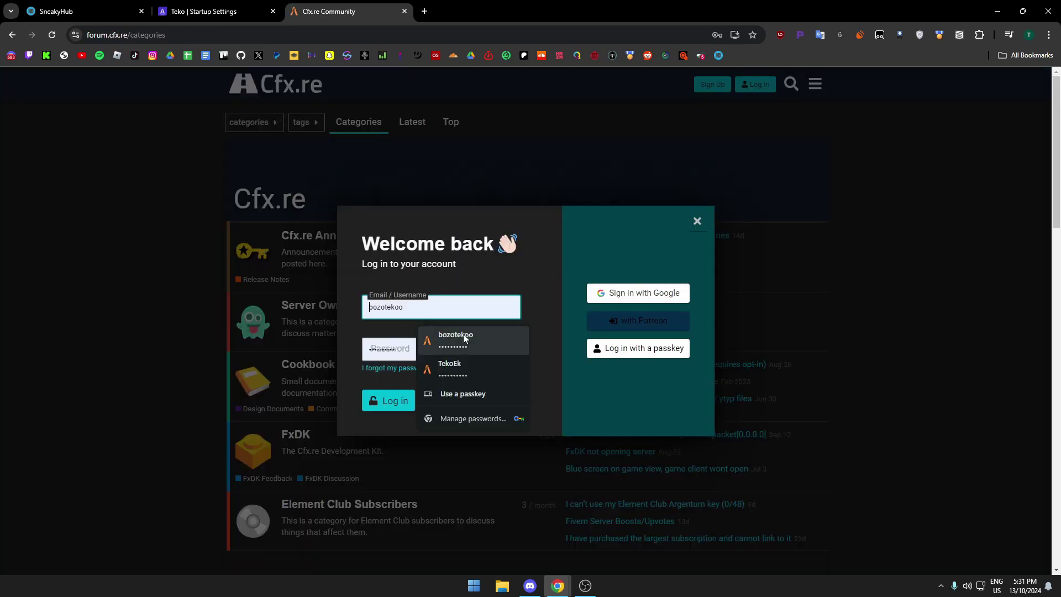
Log in with the saved account and open the last Test server's details in Keymaster.
left_click(464, 335)
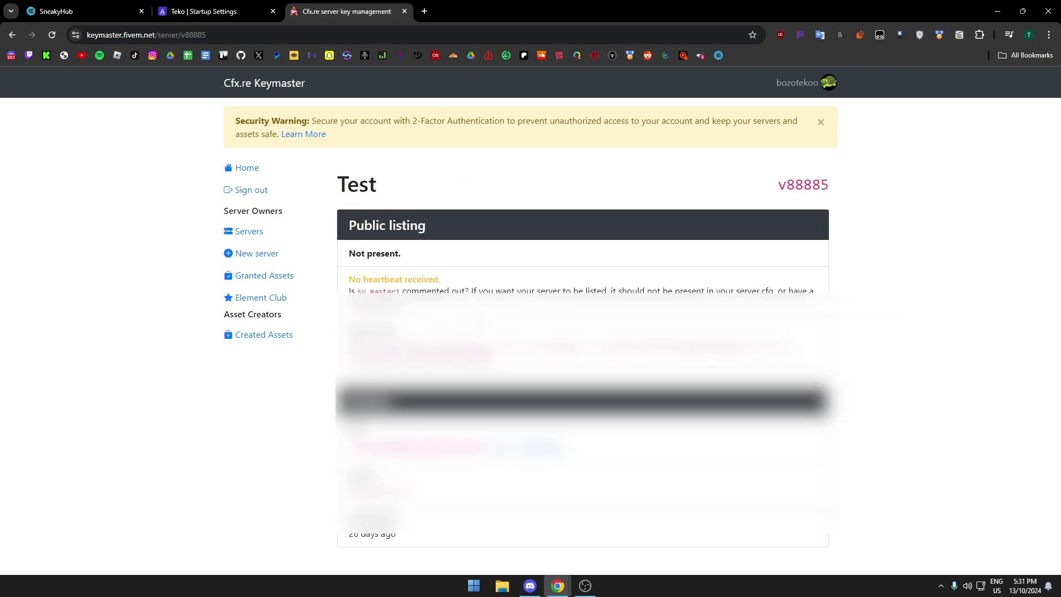
key("alt+Left")
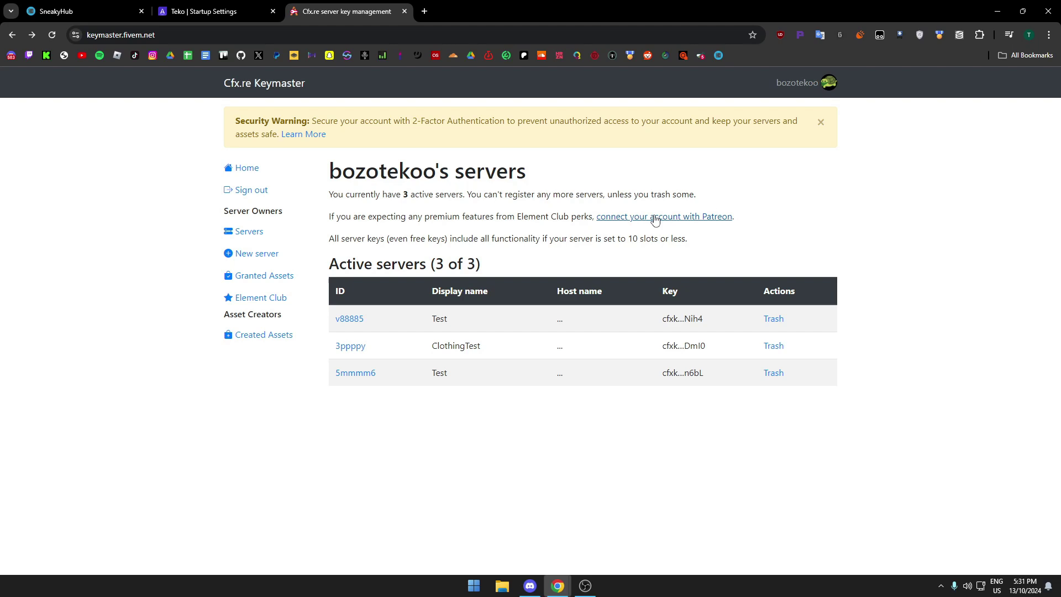
left_click(375, 374)
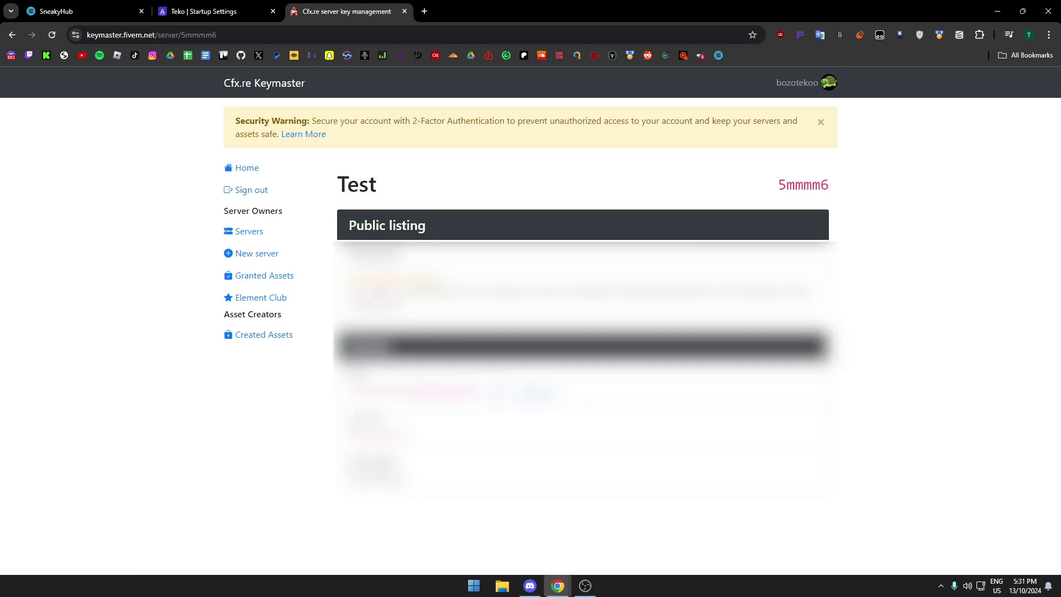
Fill in the FiveM license, change max players from 69 to 4, and set hostname to Teko.
left_click(205, 12)
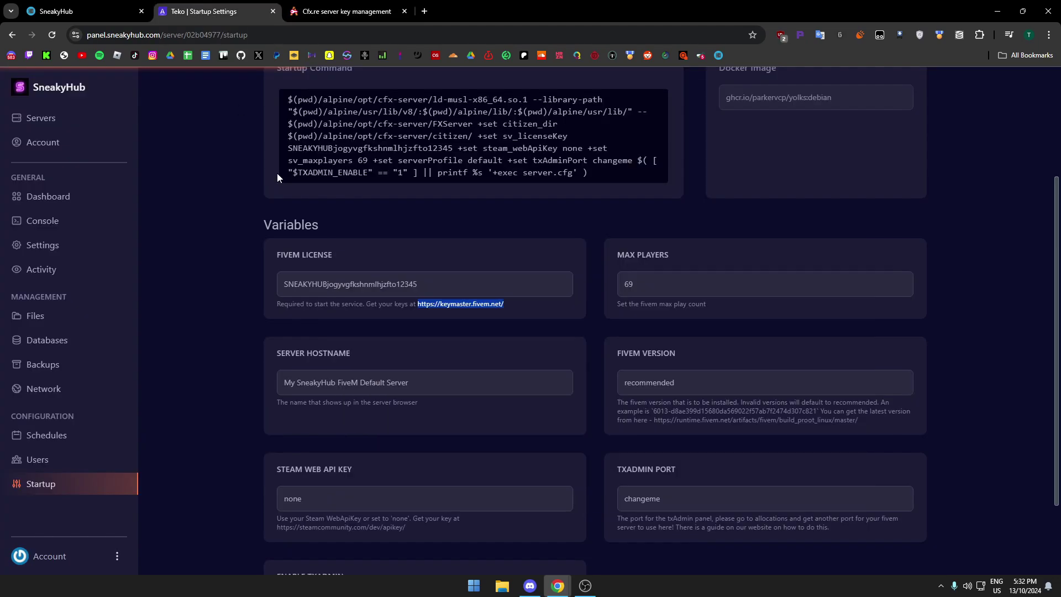
left_click(443, 281)
double_click(643, 284)
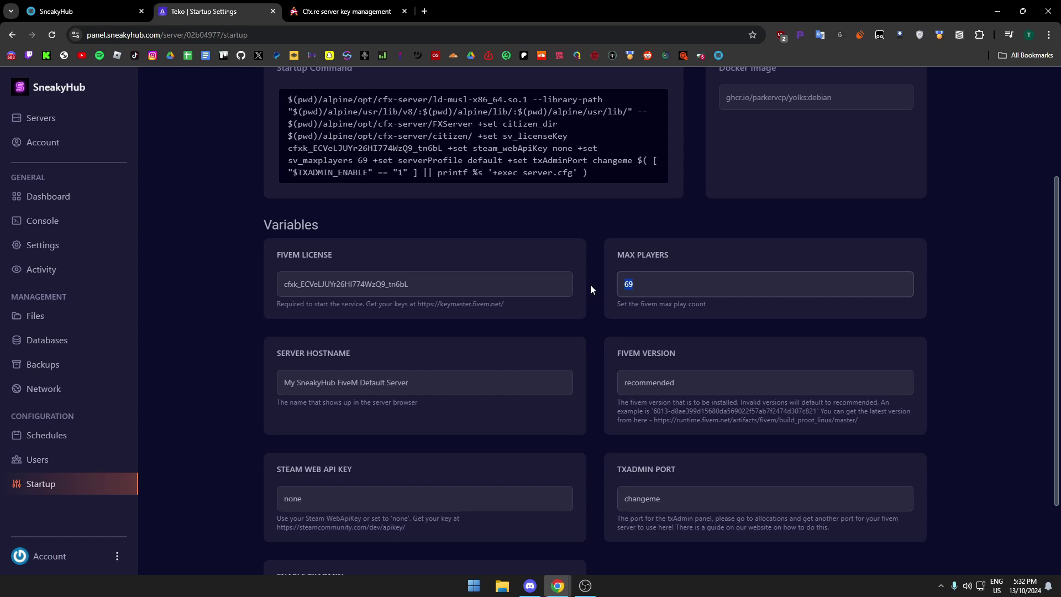
type("4")
double_click(727, 384)
left_click_drag(529, 370, 229, 366)
type("Teko")
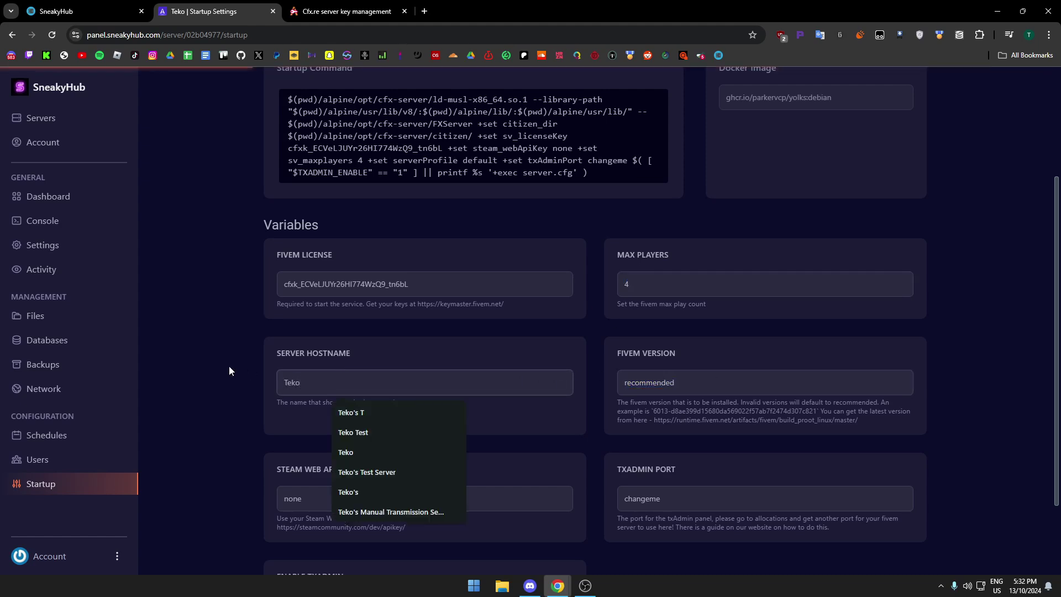
Review the Steam Web API key and txAdmin port fields, then reload to confirm.
scroll(303, 387, "down", 2)
left_click(403, 395)
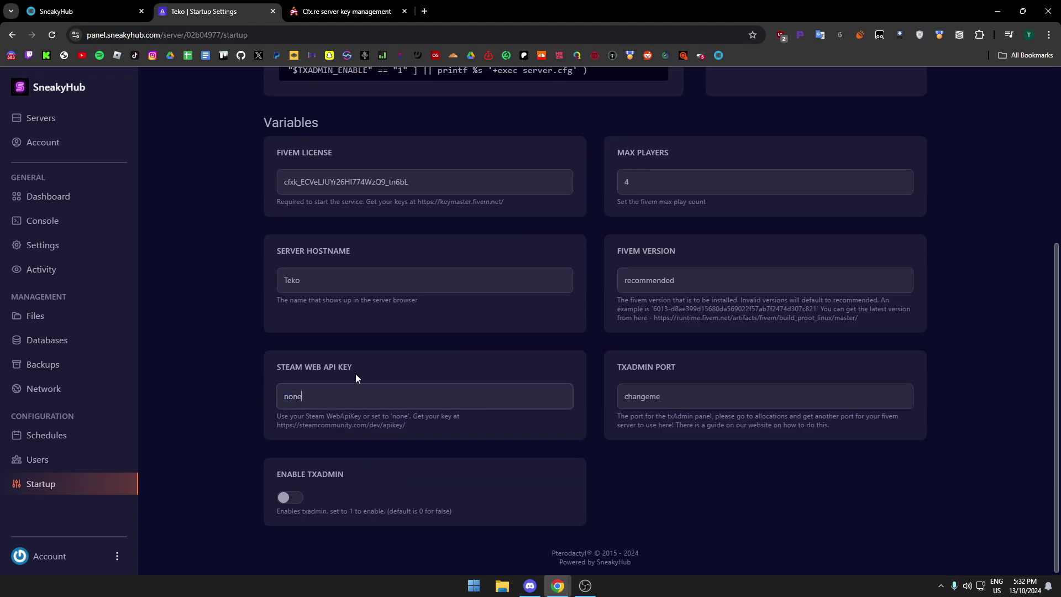
left_click_drag(250, 370, 428, 356)
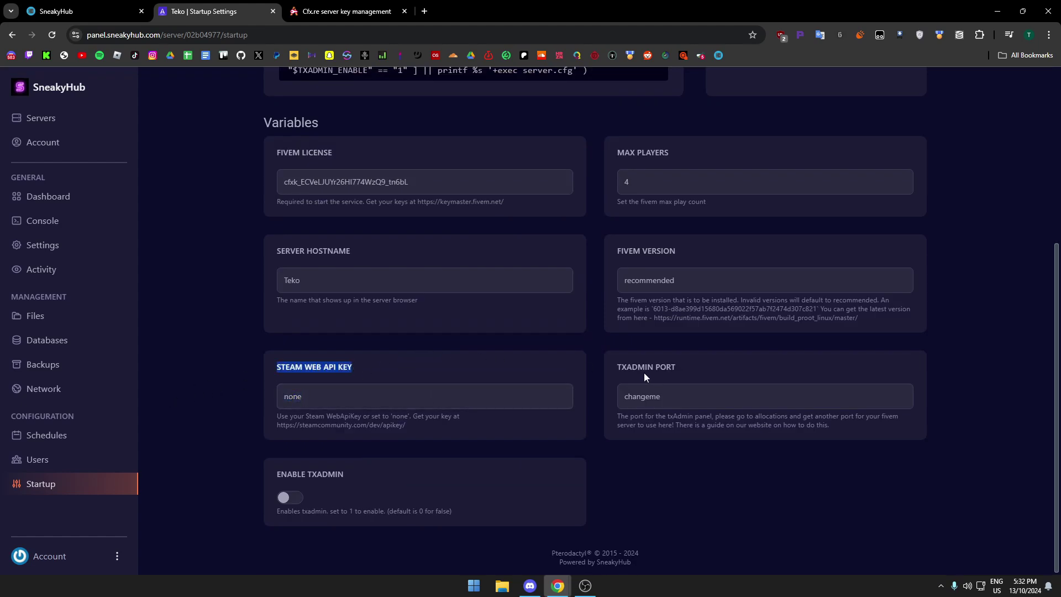
left_click_drag(614, 369, 692, 370)
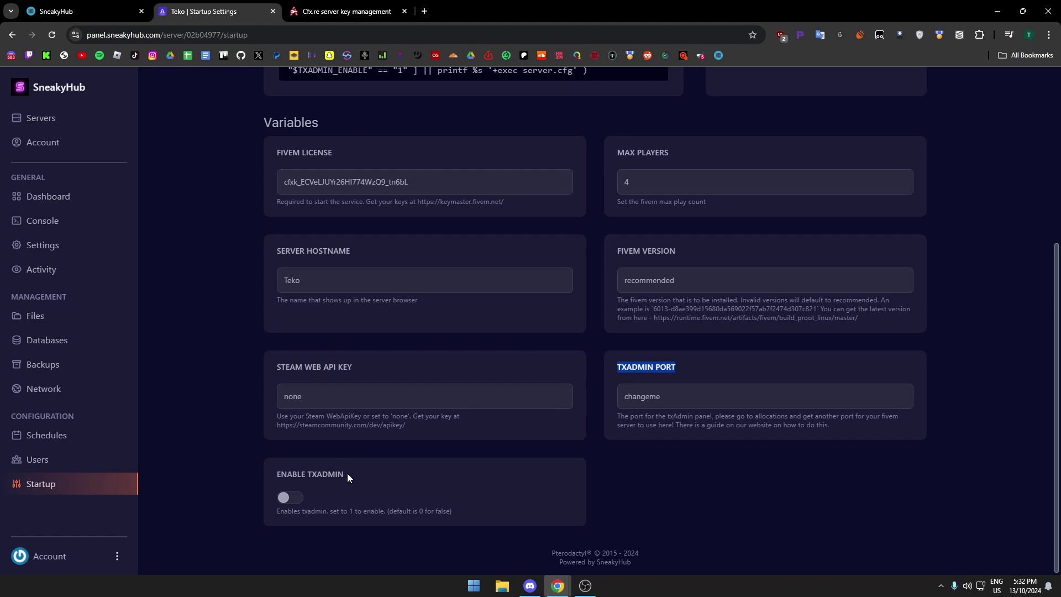
key("F5")
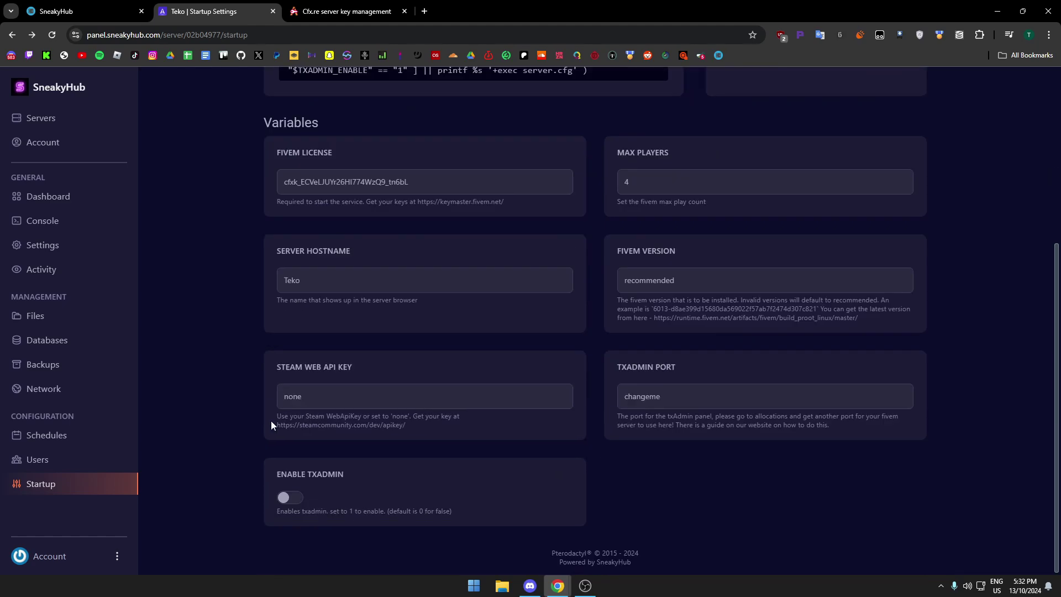
Look inside the resources folder, then open server.cfg from the container folder and read it.
left_click(78, 321)
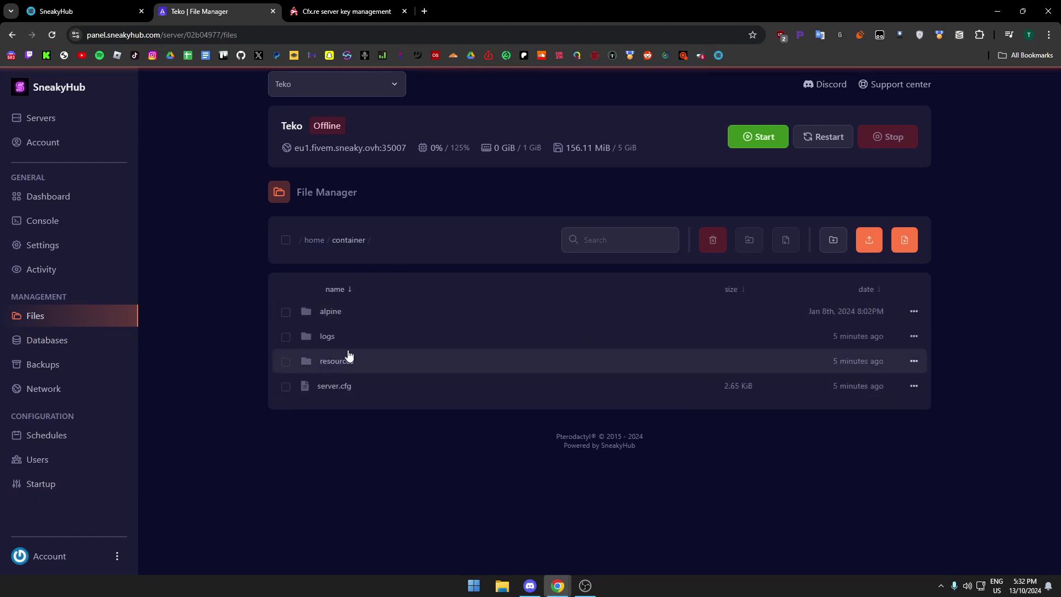
left_click(349, 358)
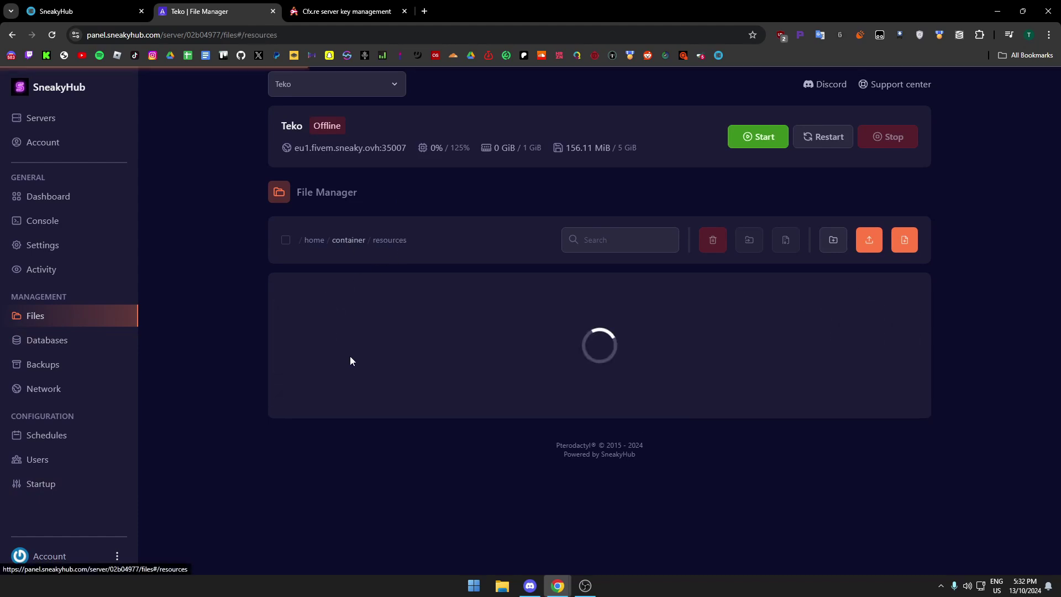
left_click(347, 245)
left_click(337, 384)
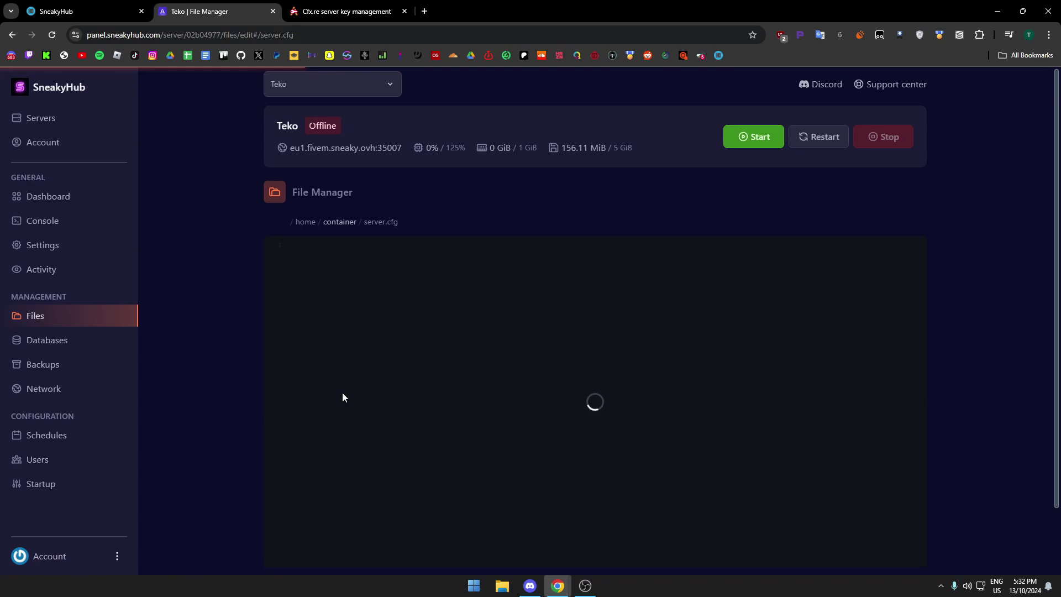
scroll(347, 382, "up", 12)
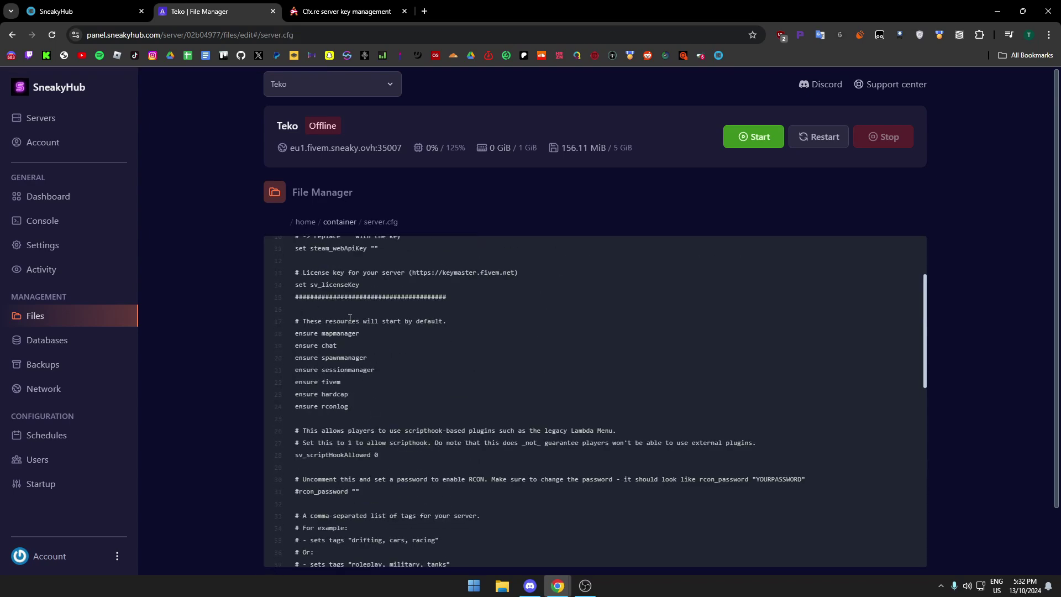
scroll(347, 343, "down", 10)
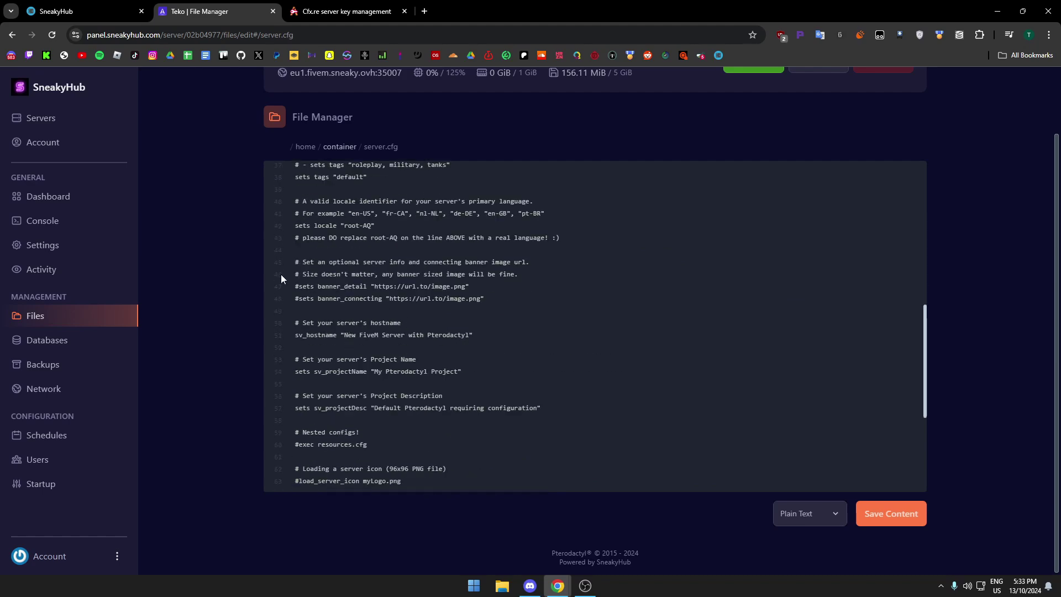
Start Teko from its dashboard, watch the console, and launch FiveM.
left_click(84, 197)
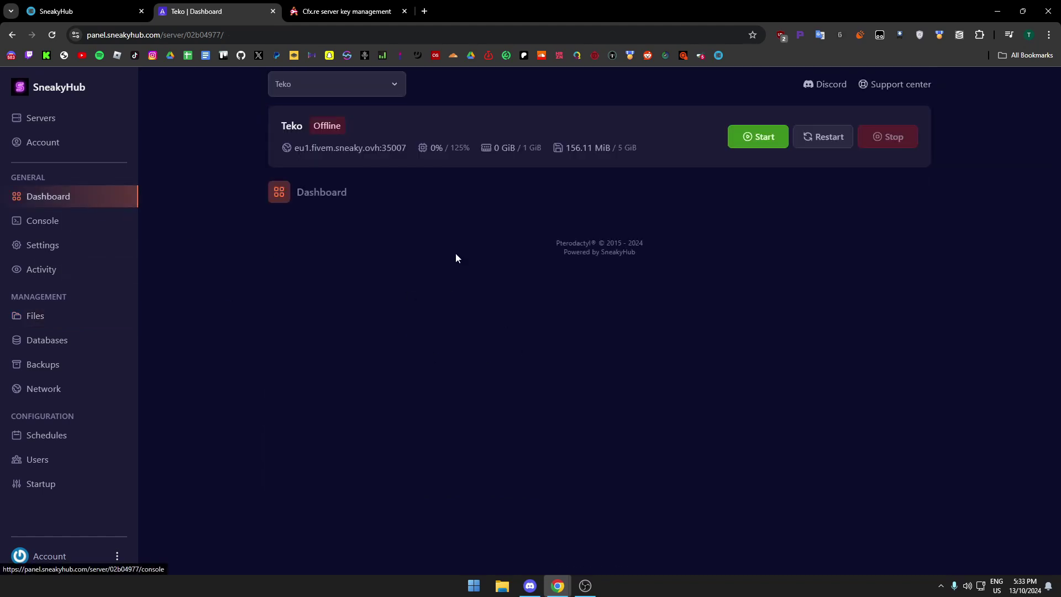
left_click(748, 139)
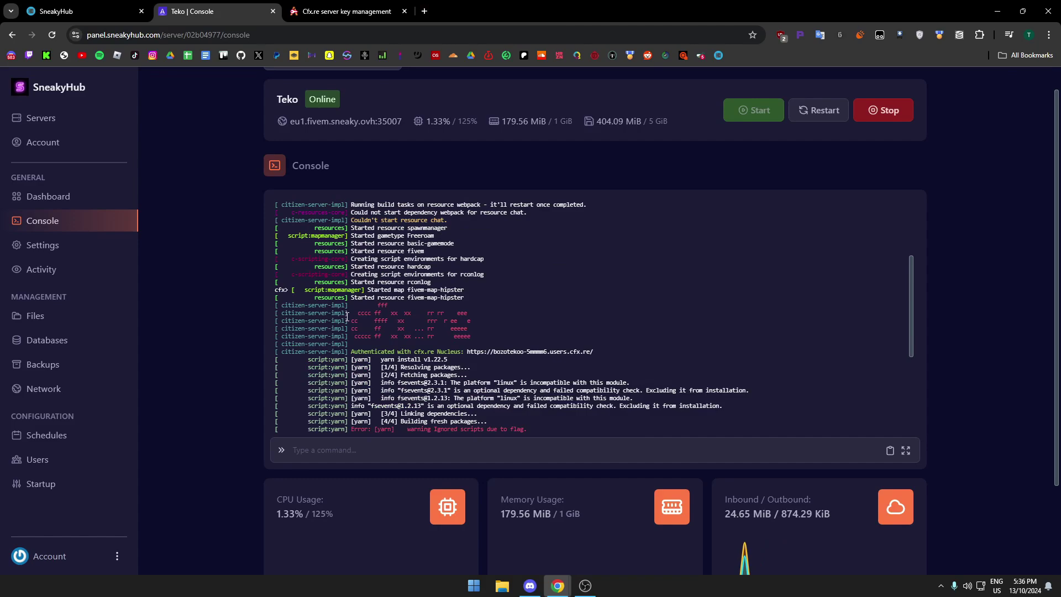
scroll(403, 363, "down", 2)
key("super")
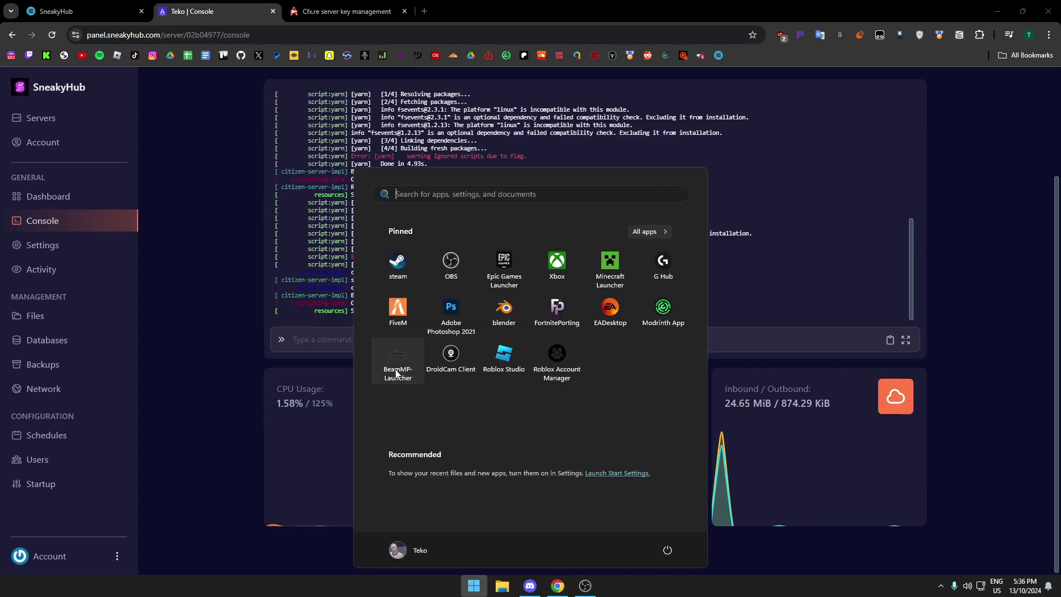
left_click(394, 351)
scroll(388, 221, "up", 2)
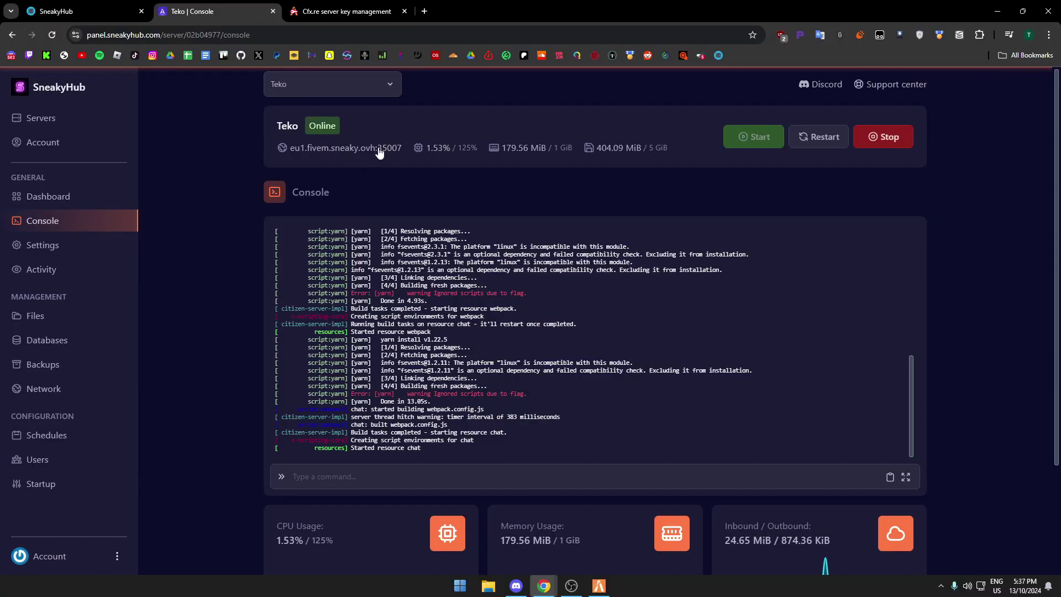
Run 'connect eu1.fivem.zeaby.net:30007' in the F8 console and cancel the restart prompt.
key("F8")
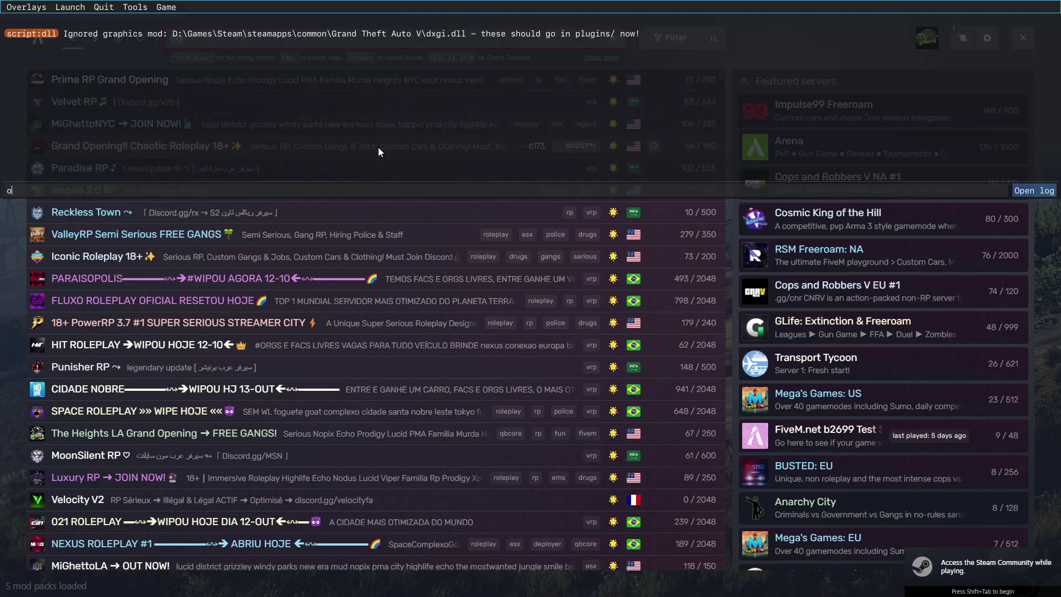
type("connect eu1.fivem.zeaby.net:30007")
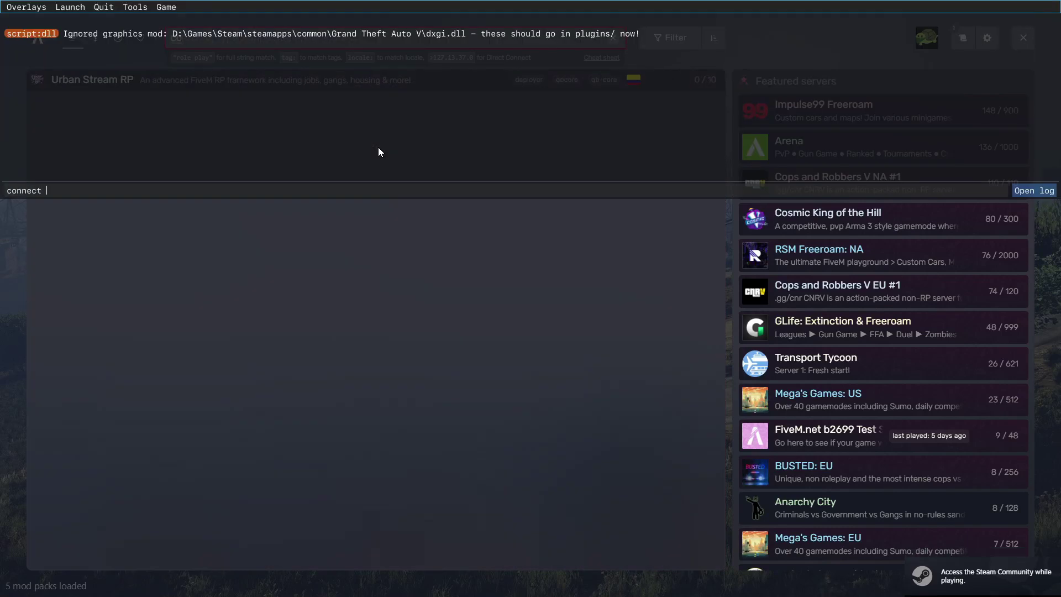
key("Return")
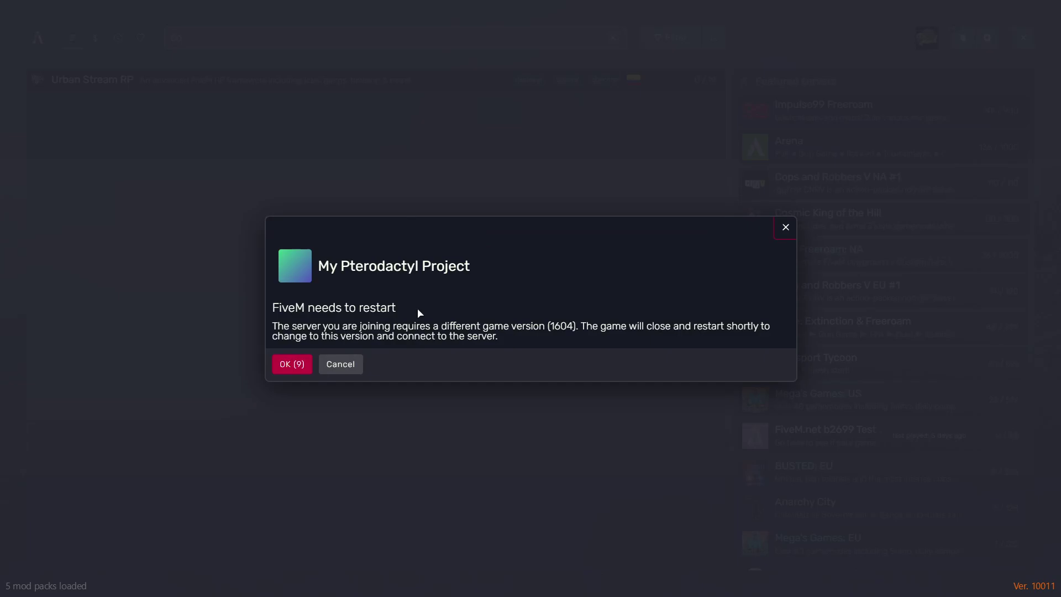
left_click(346, 365)
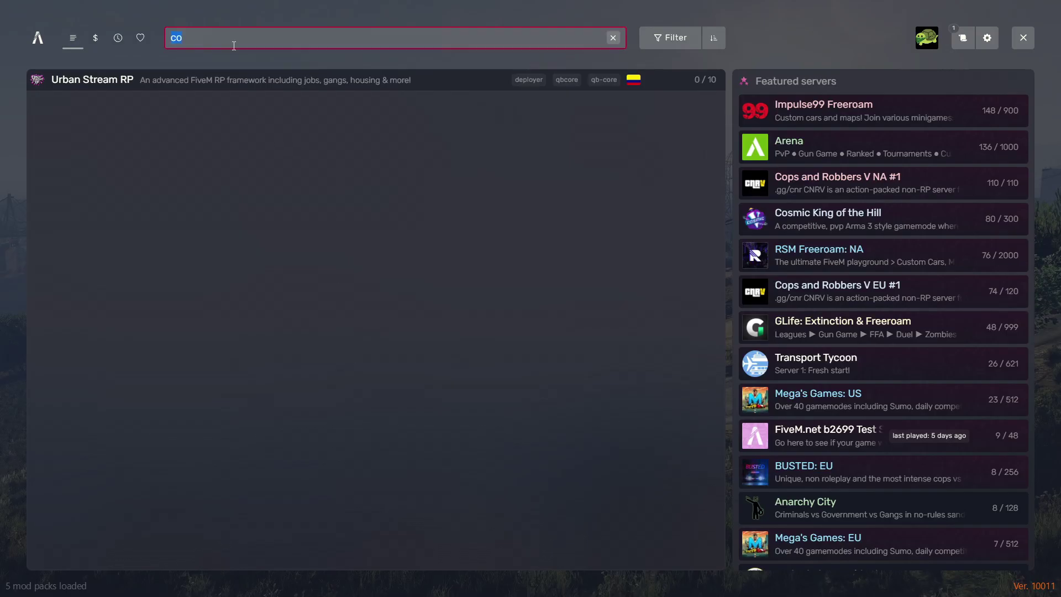
Search 'teko', rerun the connect command, dismiss the DLC mismatch error, and return to SneakyHub.
type("teko")
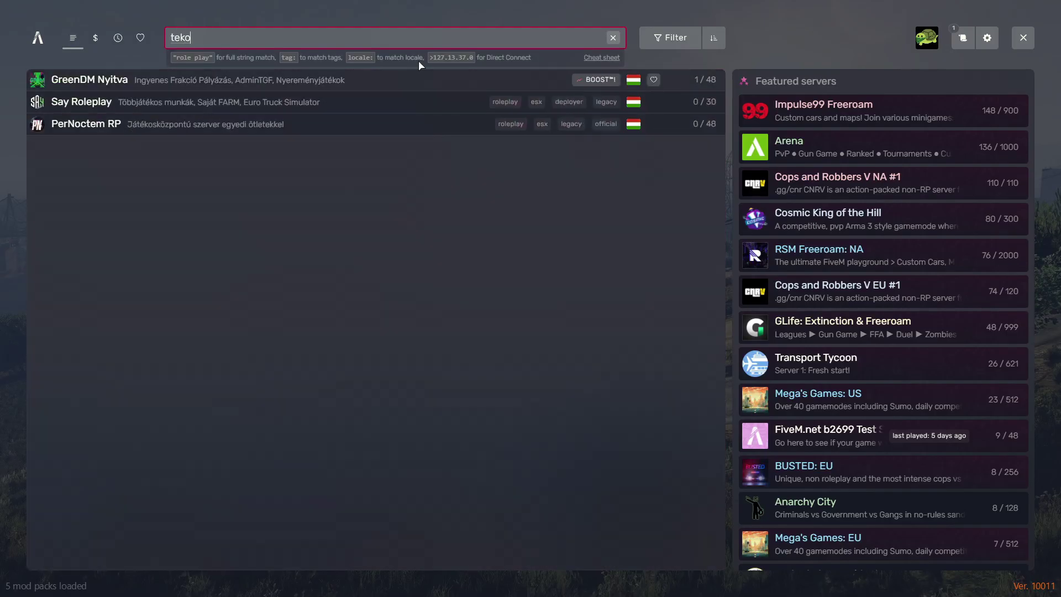
left_click(670, 37)
left_click(326, 170)
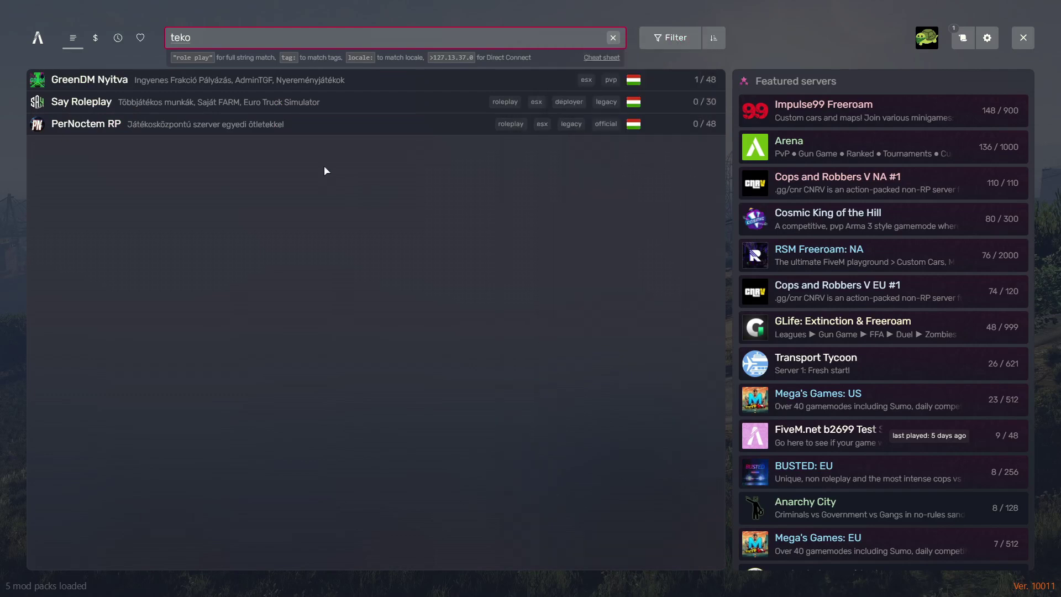
key("F8")
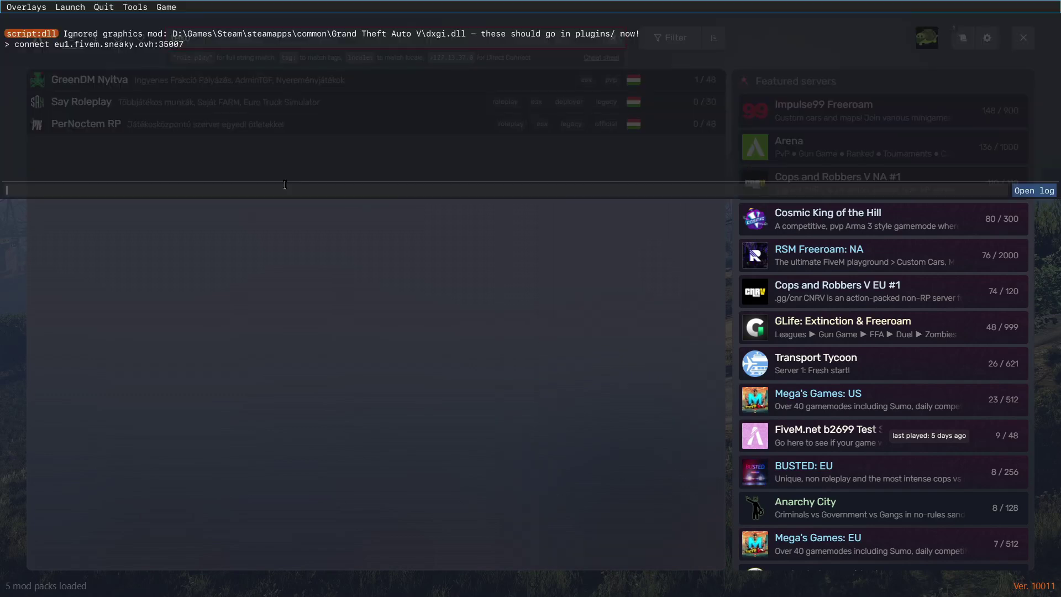
key("Up")
key("Return")
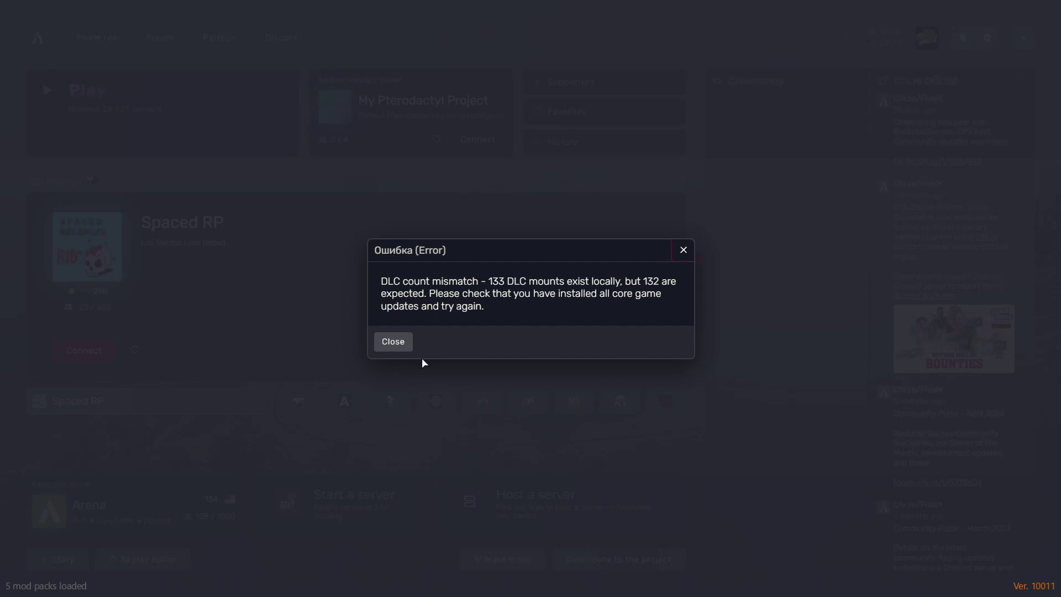
left_click(392, 344)
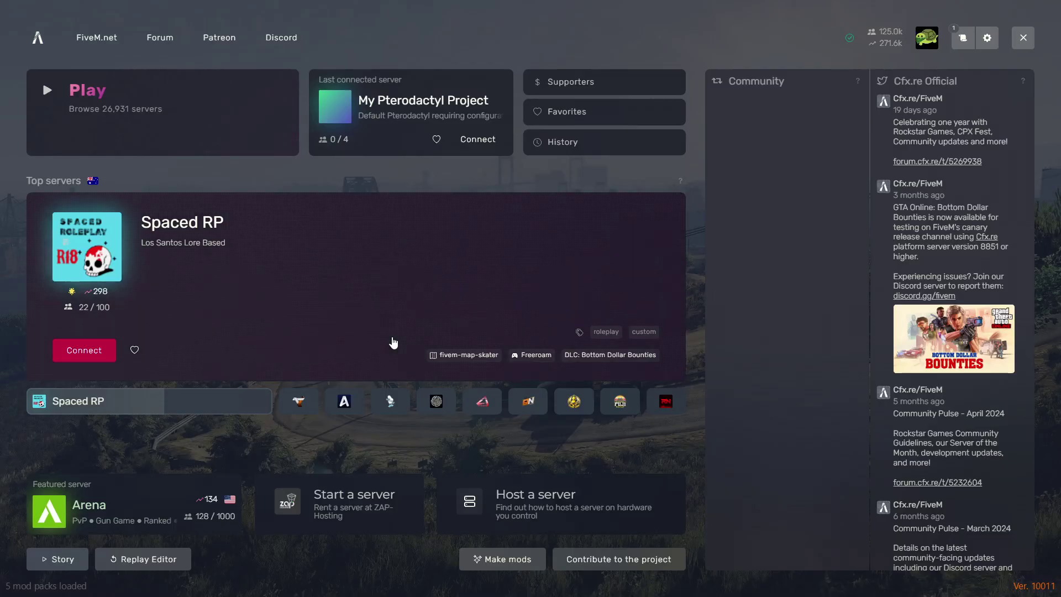
key("alt+Tab")
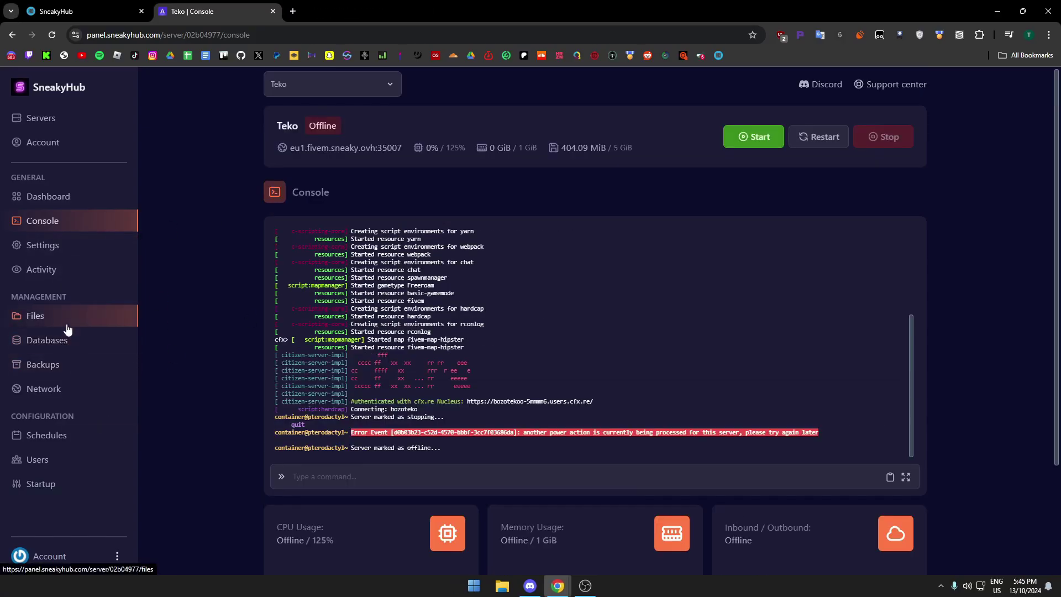
Add 'Sv_enforceGameBuild 2802' to server.cfg below the Steam API key line.
left_click(69, 317)
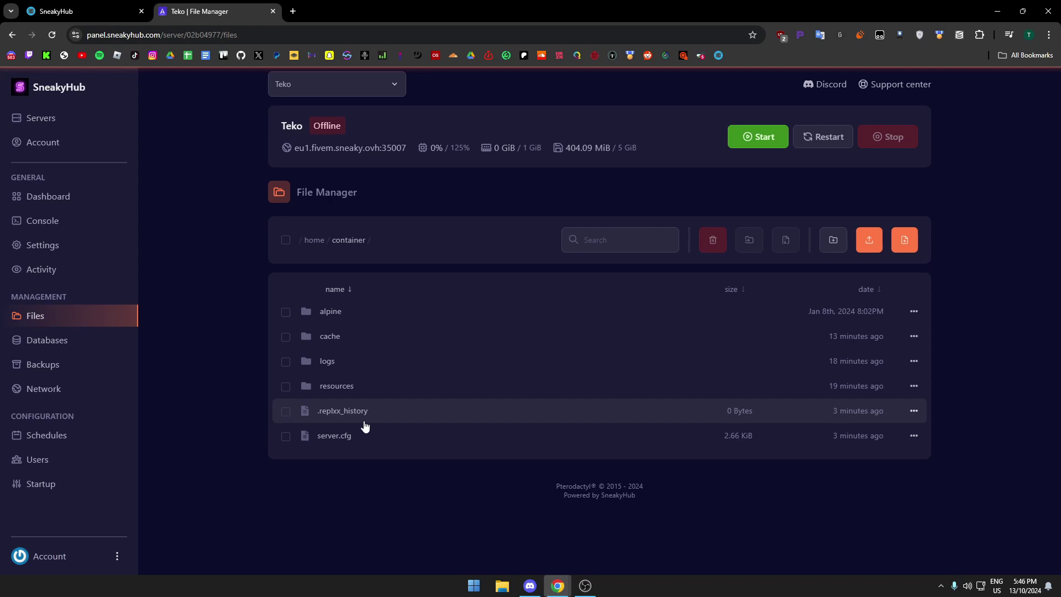
left_click(370, 431)
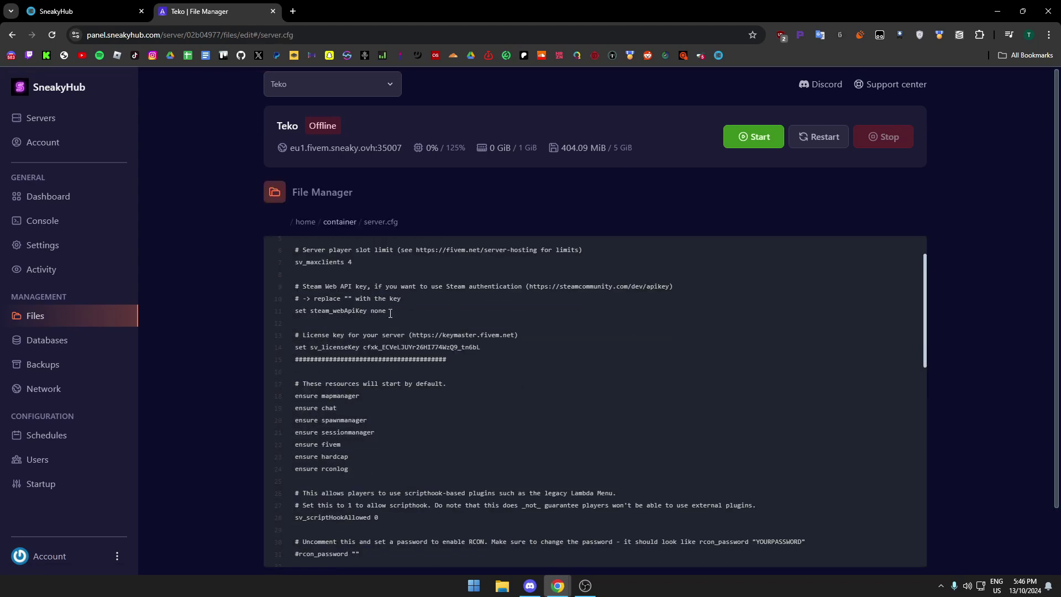
scroll(390, 314, "up", 1)
scroll(396, 331, "down", 4)
scroll(404, 359, "up", 4)
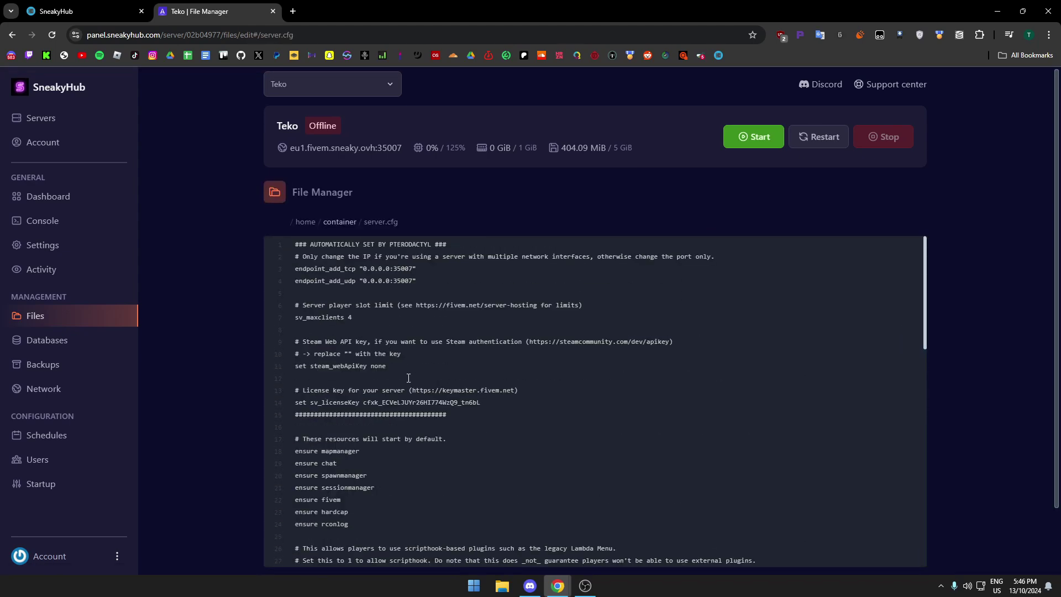
left_click(409, 367)
key("Return")
key("Return")
type("Sv_enforceGameBuild 2802")
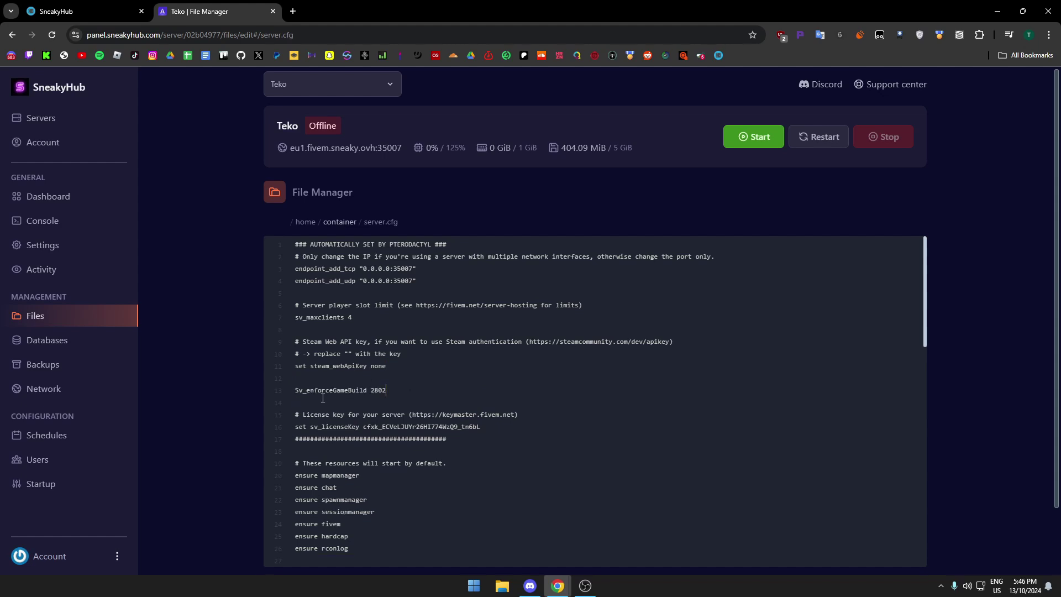
double_click(371, 390)
Save the edited server.cfg with Save Content and switch back to FiveM.
key("super")
key("super")
key("ctrl+s")
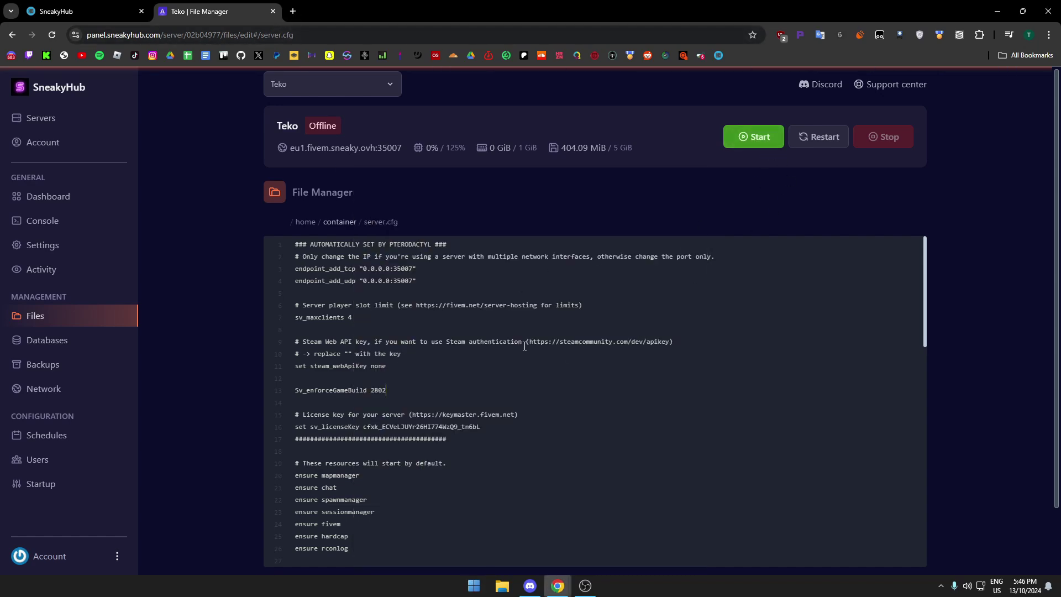
scroll(884, 387, "down", 6)
left_click(879, 513)
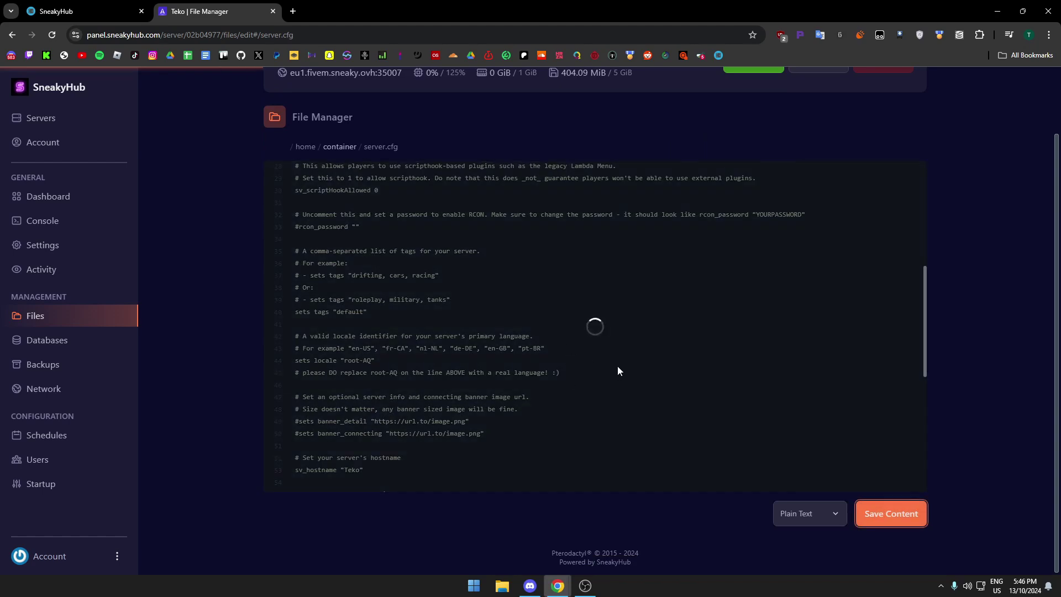
scroll(774, 359, "up", 3)
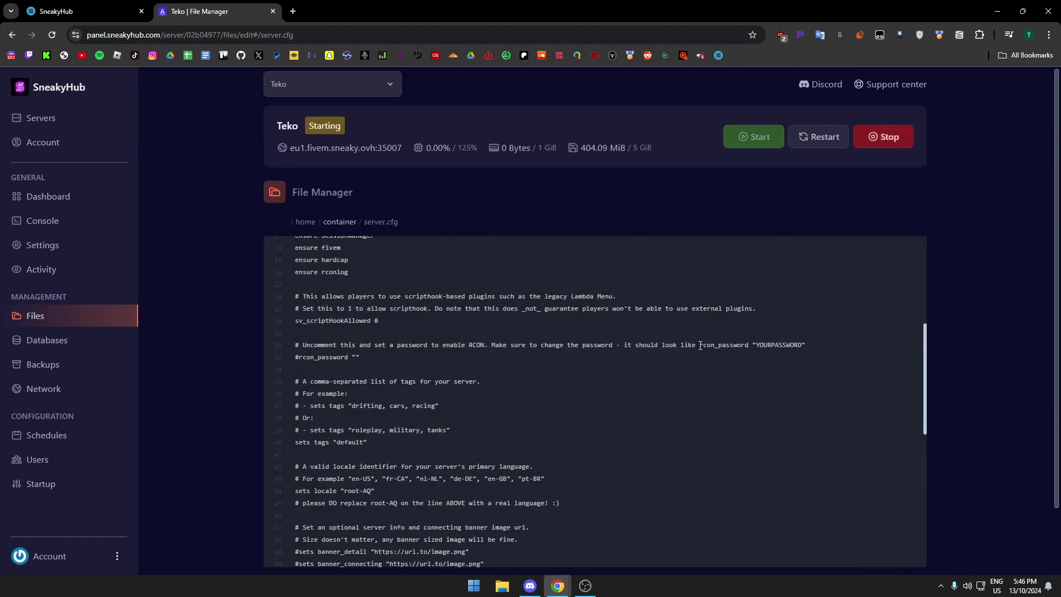
key("super")
left_click(505, 257)
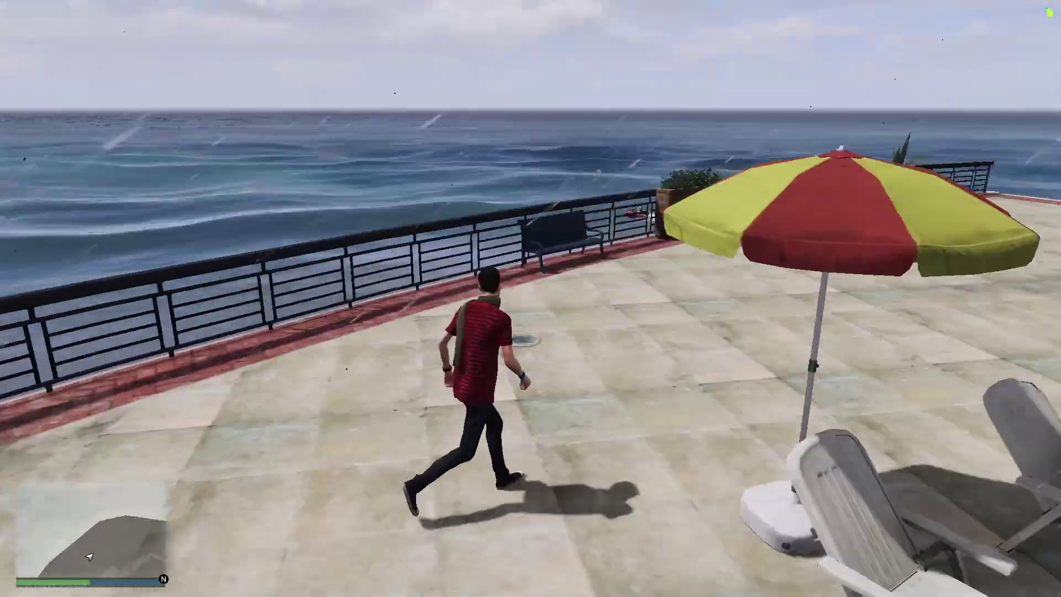
Run across the terrace, along the pool edge, up to the upper terrace and through the garden.
key("w")
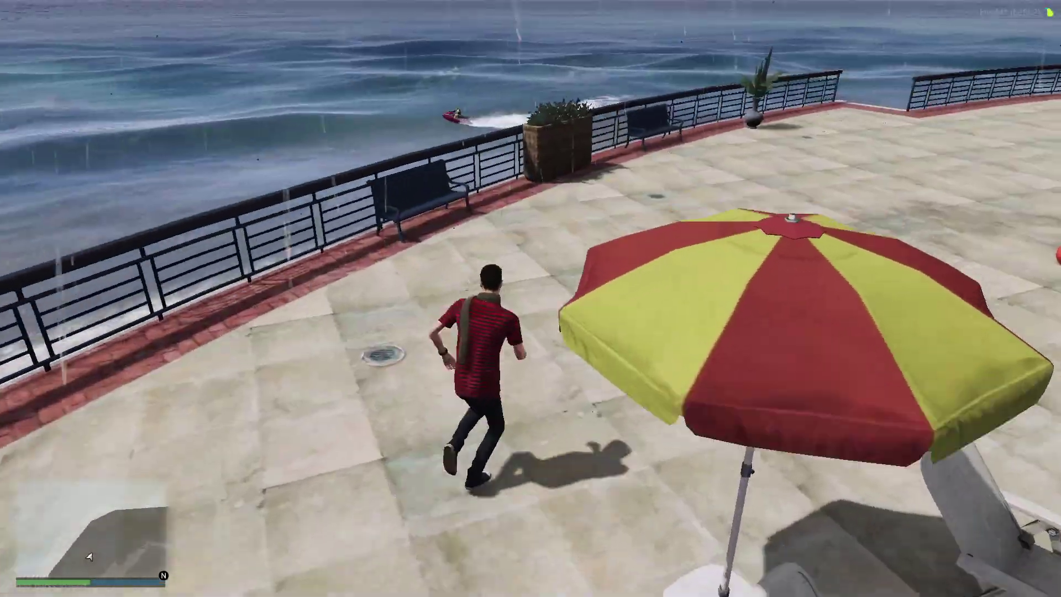
key("w")
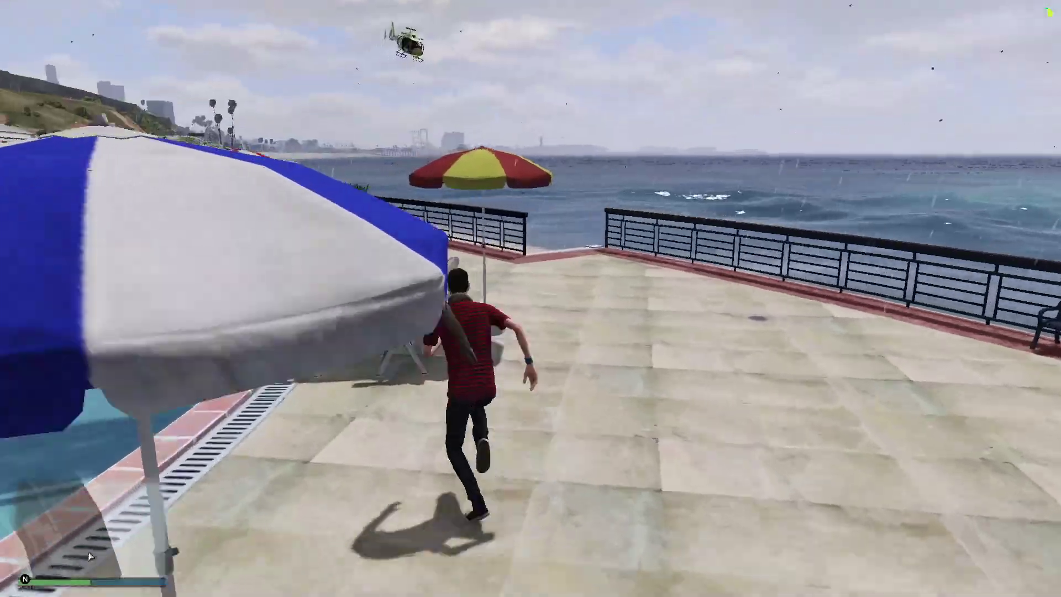
key("w")
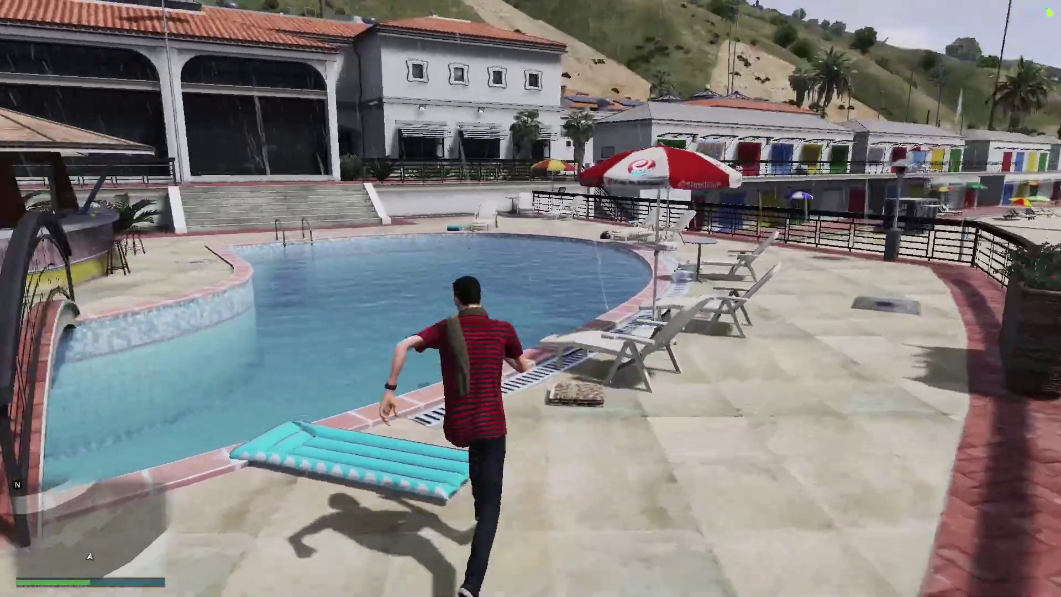
key("w")
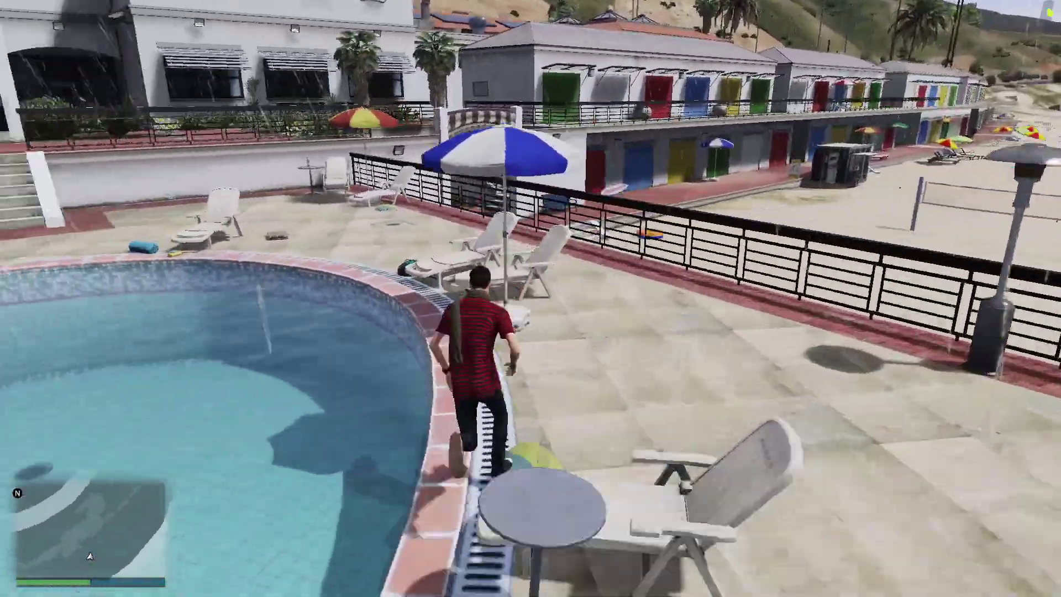
key("w")
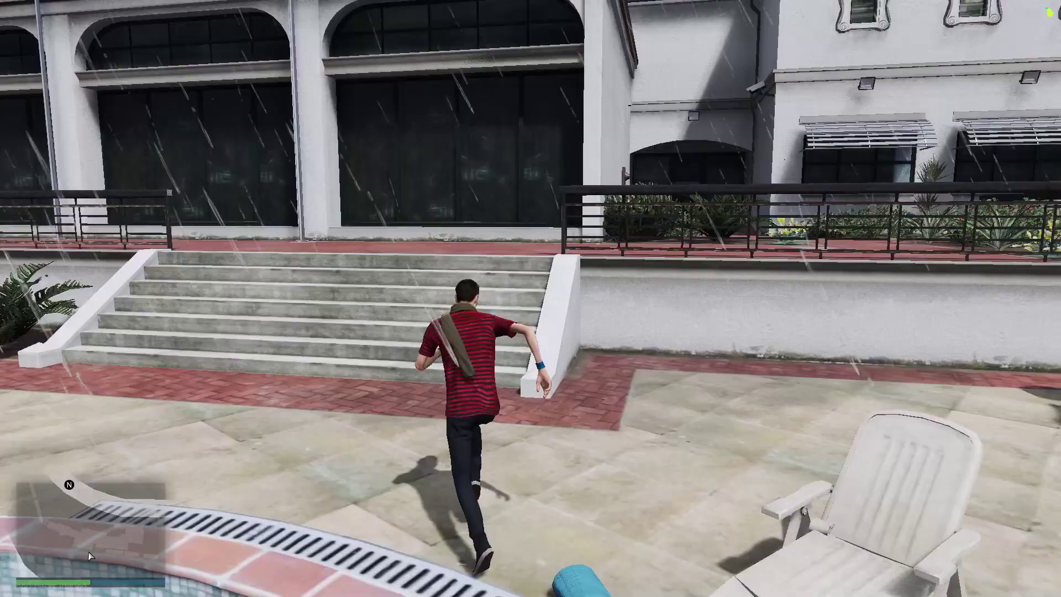
key("w")
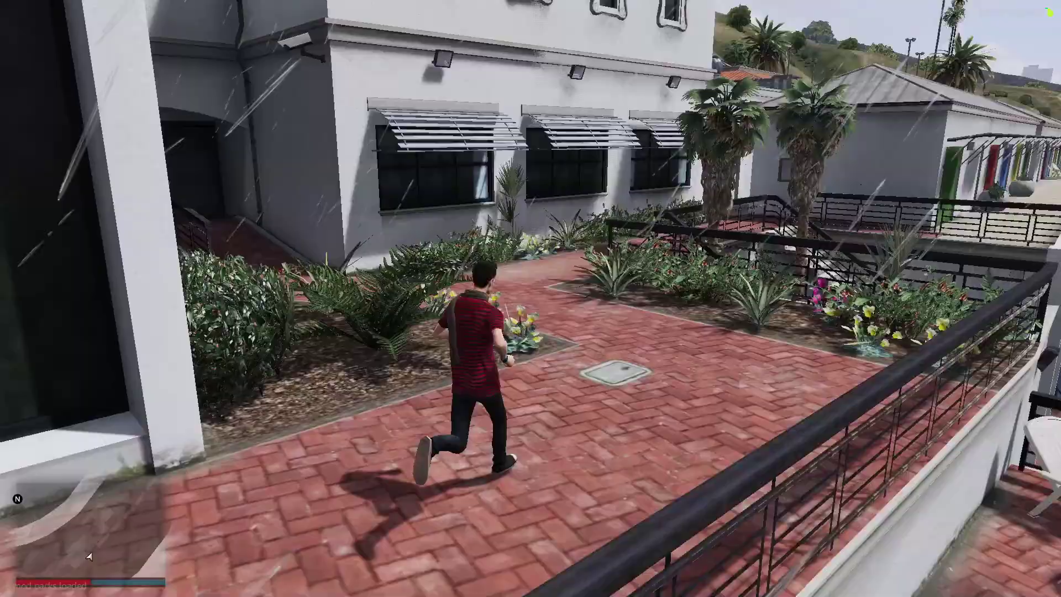
Bring up the weapon selection, then close it and run down the narrow alley.
key("w")
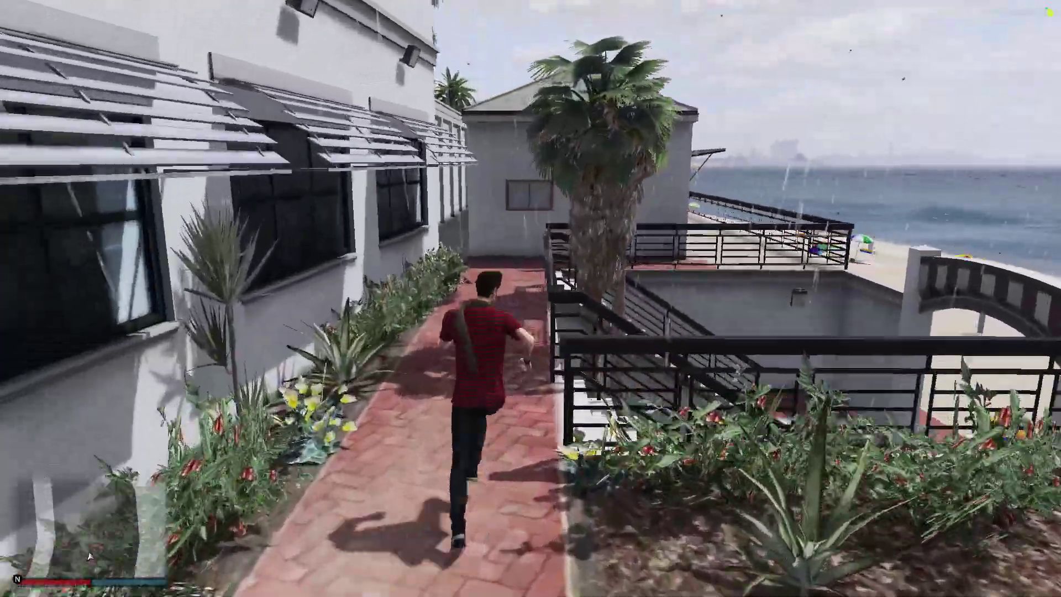
key("Tab")
key("w")
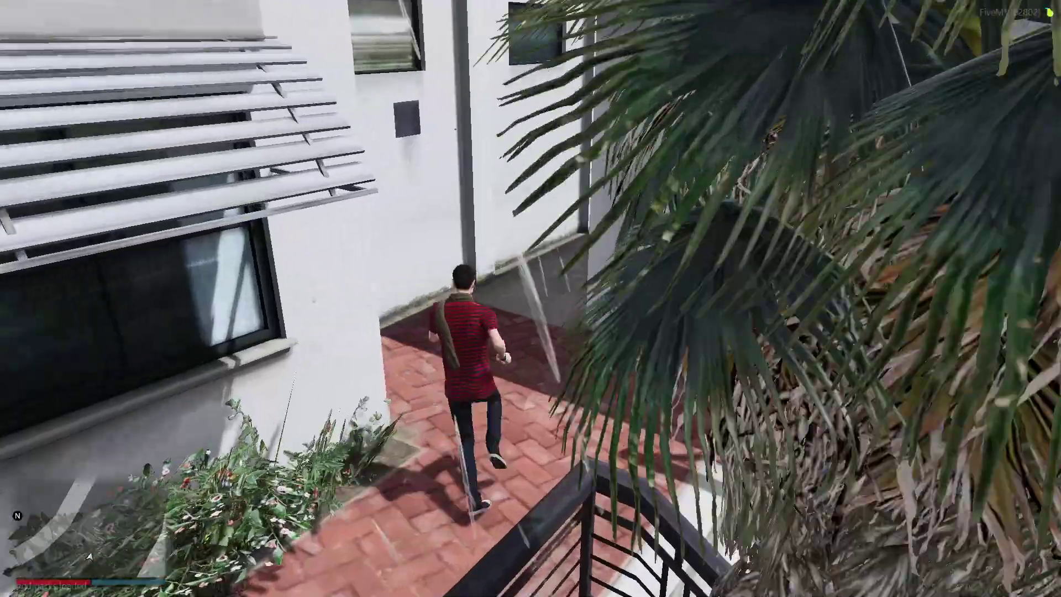
key("w")
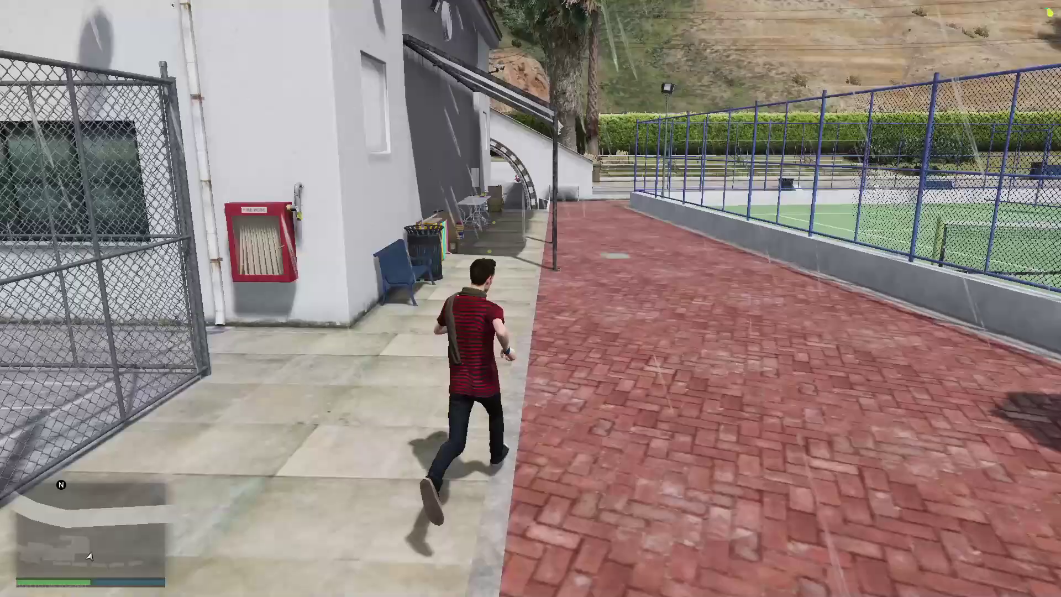
Run along the brick path by the tennis court and along the wall past the table.
key("w")
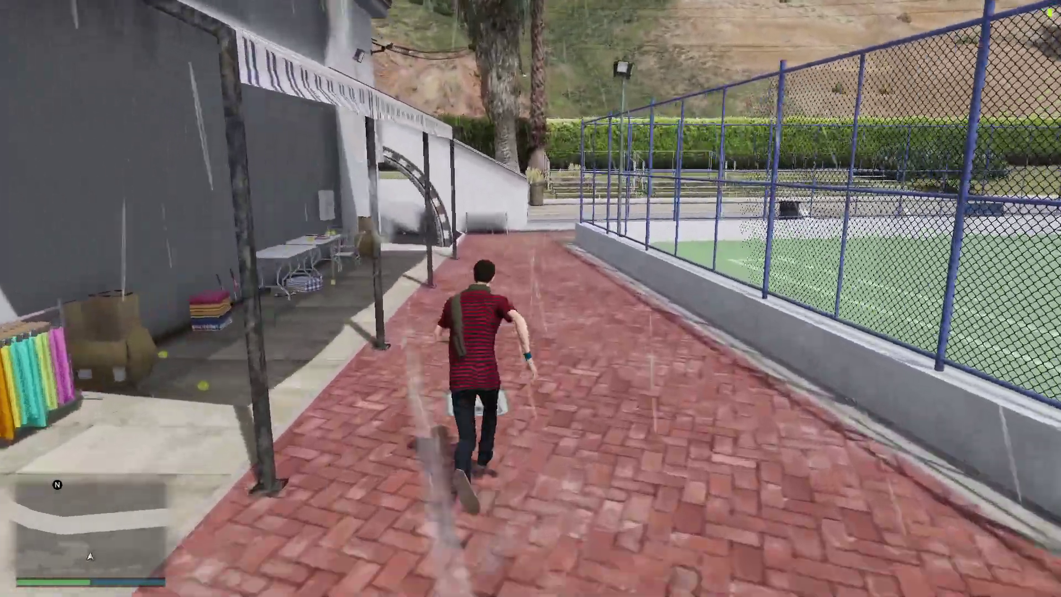
key("w")
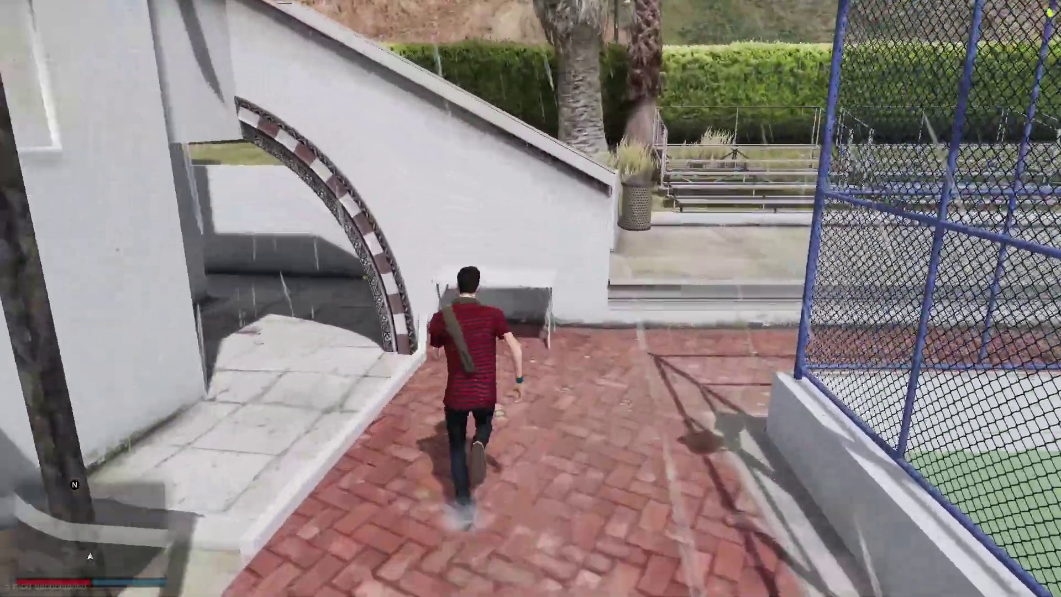
key("d")
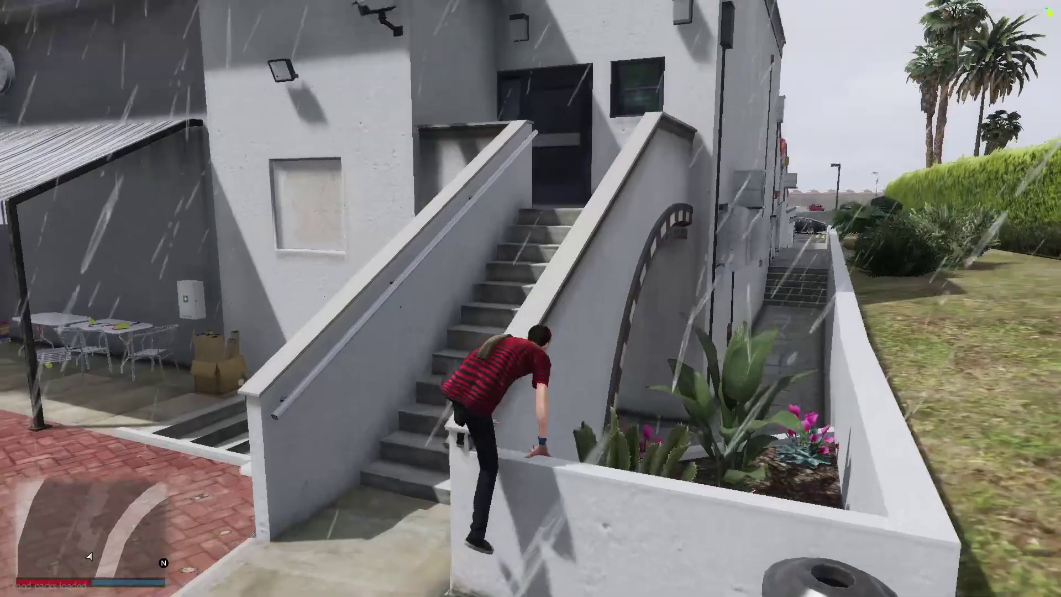